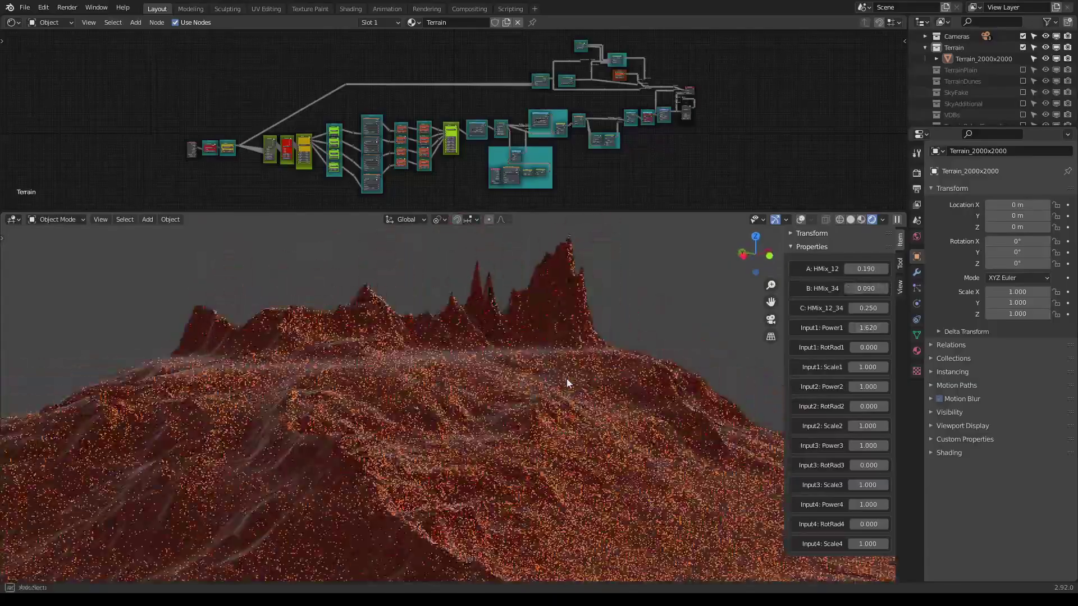
- Display the terrain's modifier settings, and set C: HMix_12_34 to 0.510 and A: HMix_12 to 0.700
click(916, 272)
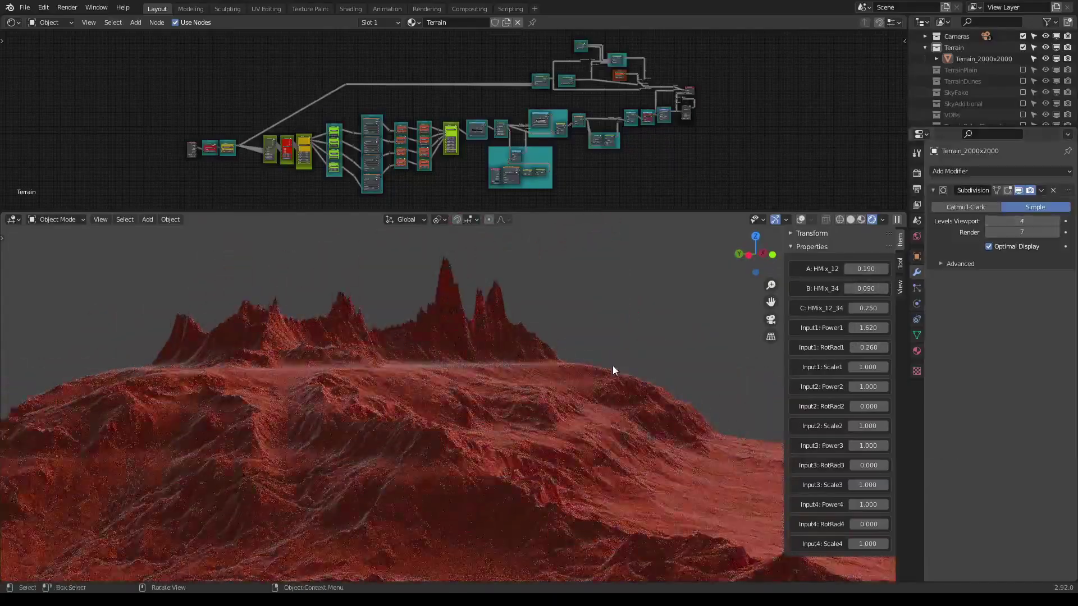
middle_drag(610, 338, 635, 338)
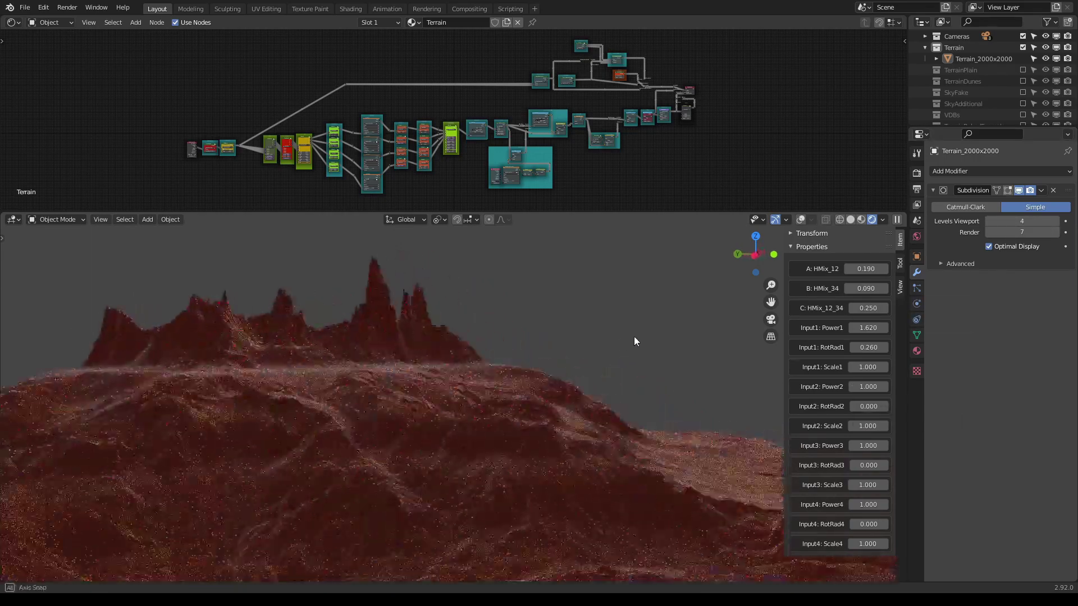
drag(867, 308, 909, 308)
middle_drag(578, 424, 470, 376)
drag(867, 269, 946, 268)
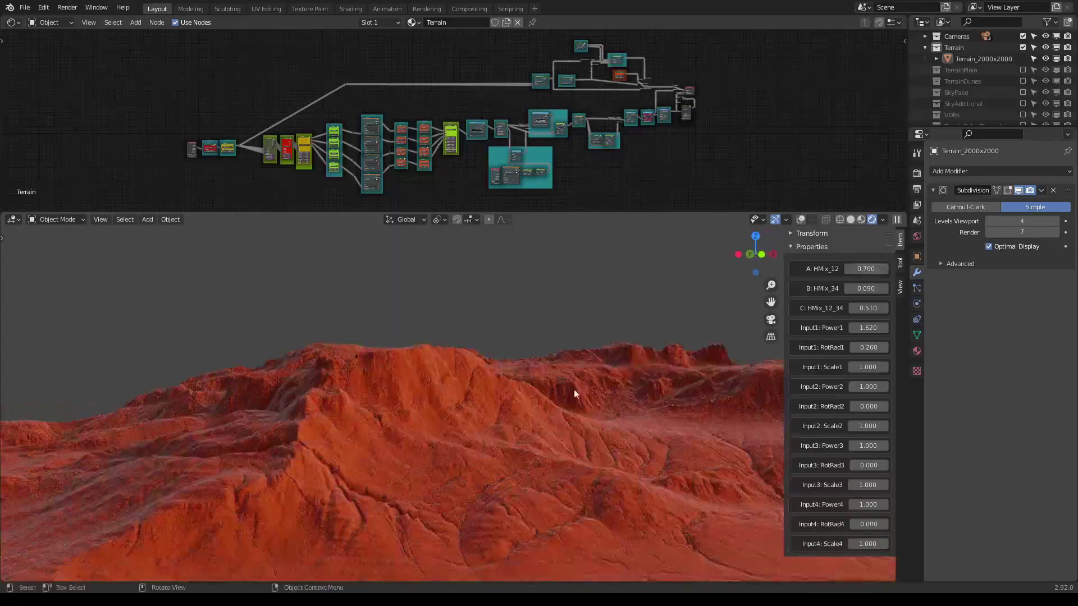
- Set the terrain's B: HMix_34 to 0.580 and readjust C: HMix_12_34
middle_drag(546, 406, 549, 366)
drag(868, 289, 943, 288)
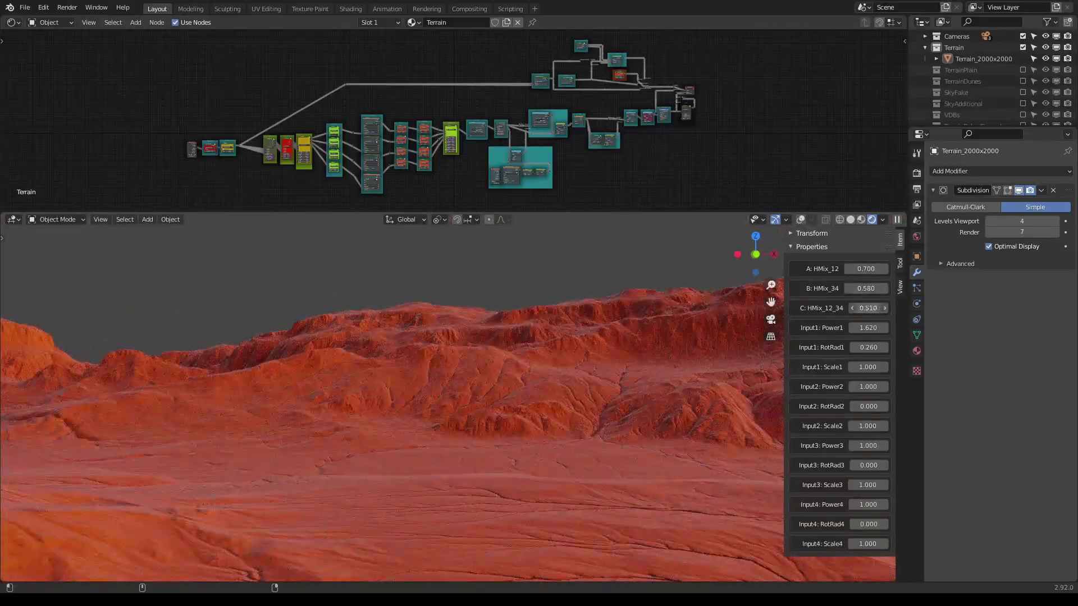
drag(869, 308, 865, 308)
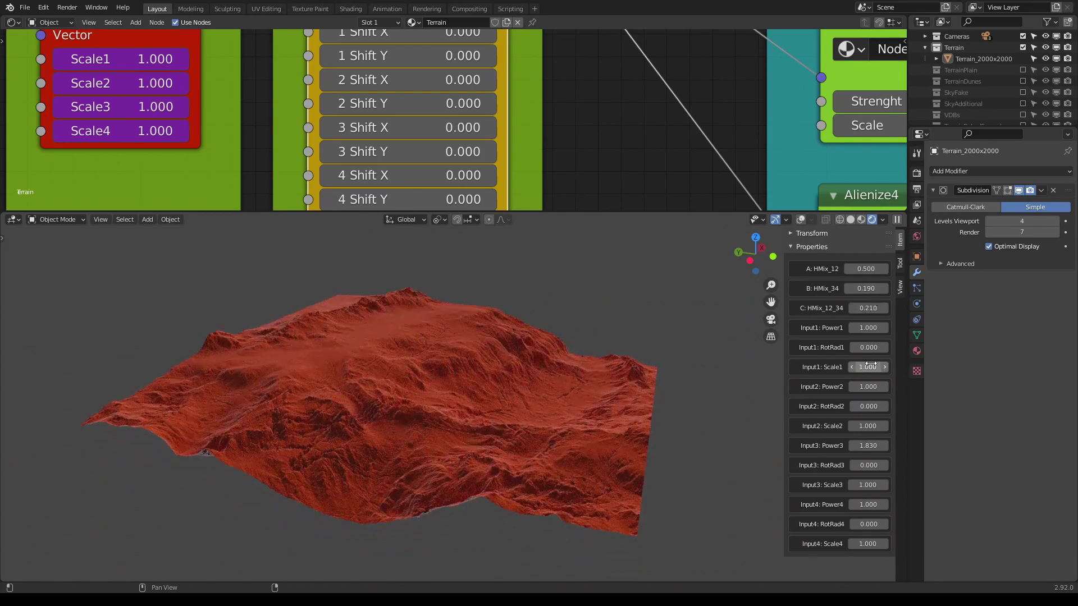
- Readjust the terrain's B: HMix_34 mix and Input1: Power1, and raise the Subdivision modifier's viewport level by two
drag(868, 289, 859, 268)
drag(868, 328, 822, 328)
scroll(587, 406, up, 4)
middle_drag(738, 374, 694, 459)
click(1054, 221)
click(1055, 221)
- Switch to the _TerrainMixer folder in File Explorer and preview the _IMPORTANT image
click(217, 589)
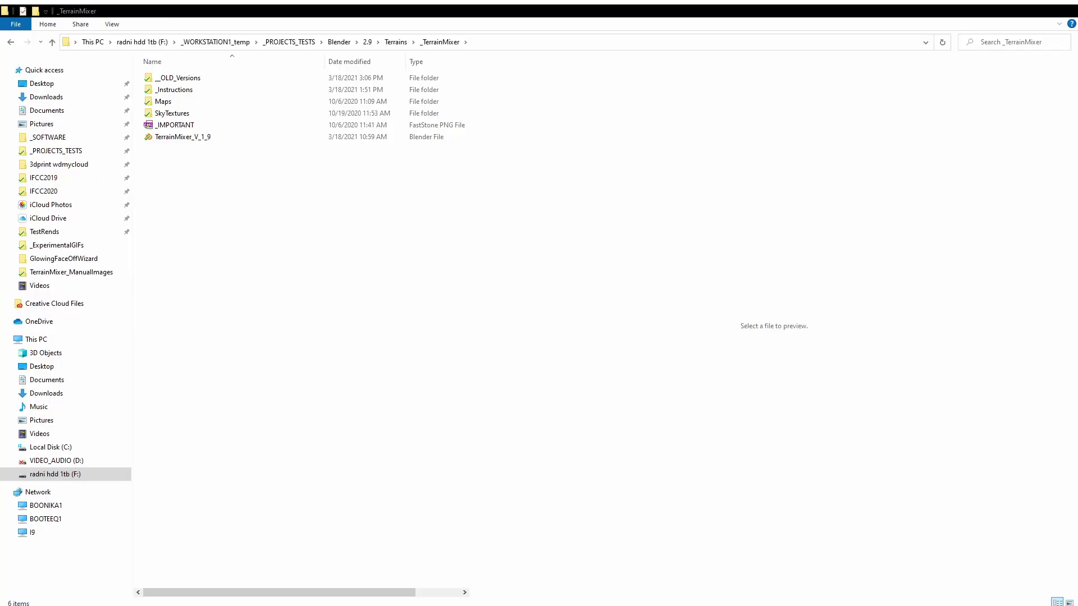
click(683, 572)
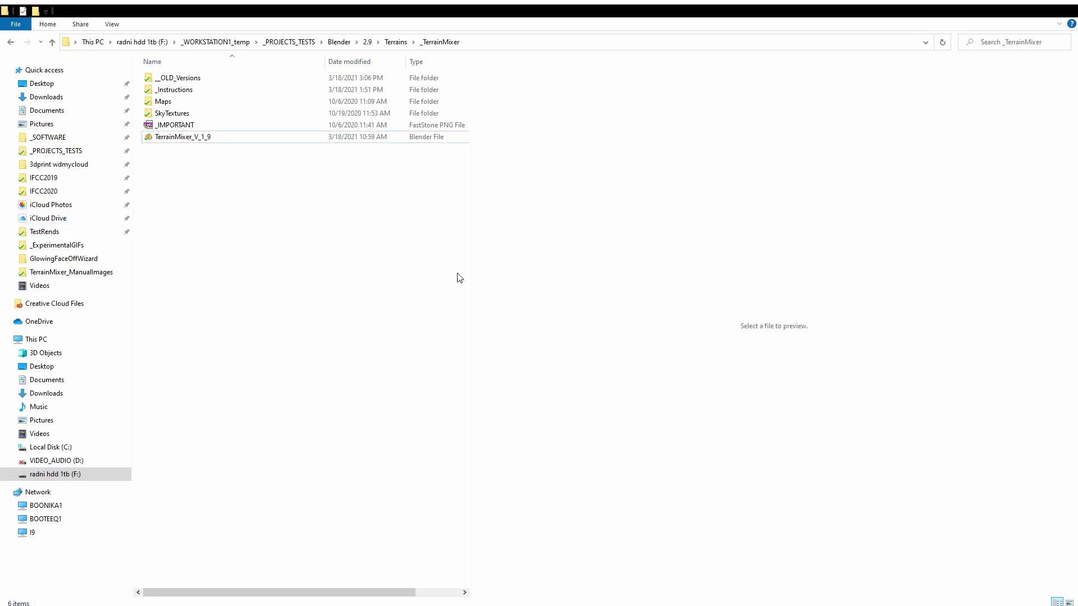
click(174, 128)
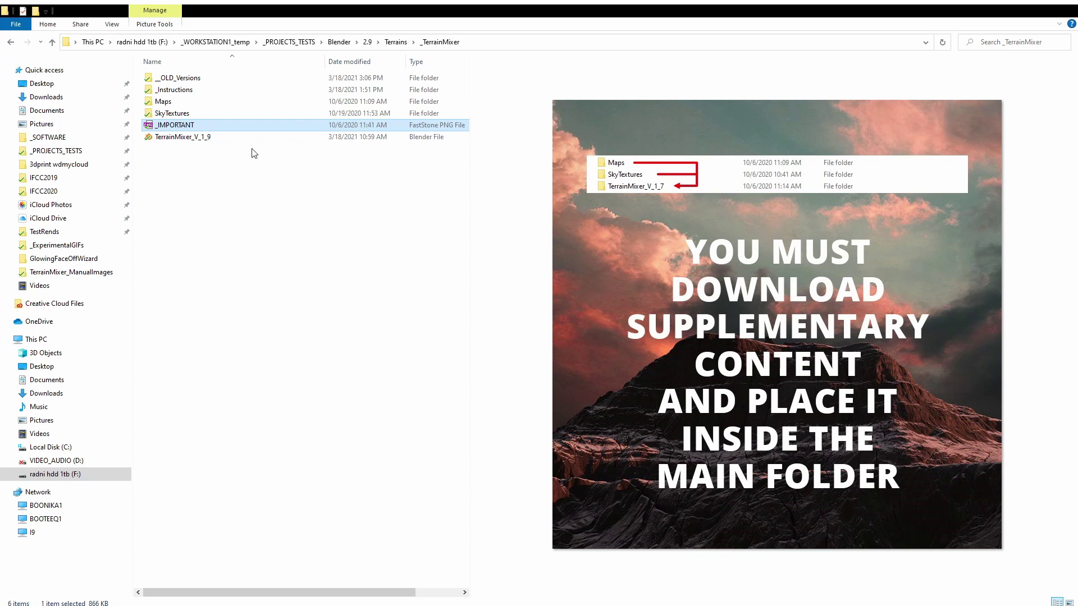
- Go through the Maps, SkyTextures and __OLD_Versions folders, and open the _Instructions folder
click(164, 104)
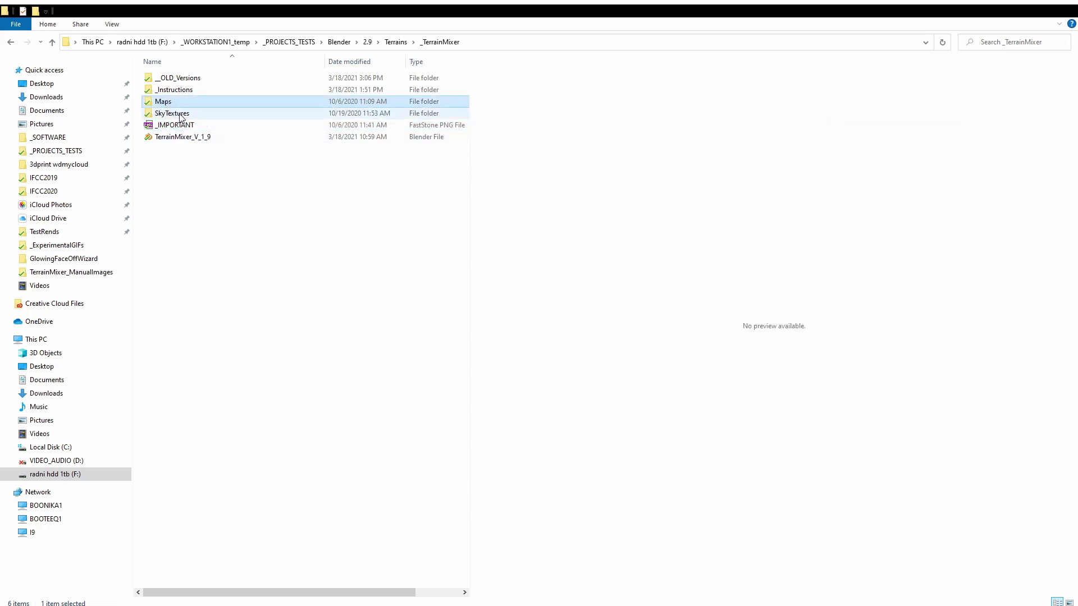
click(181, 116)
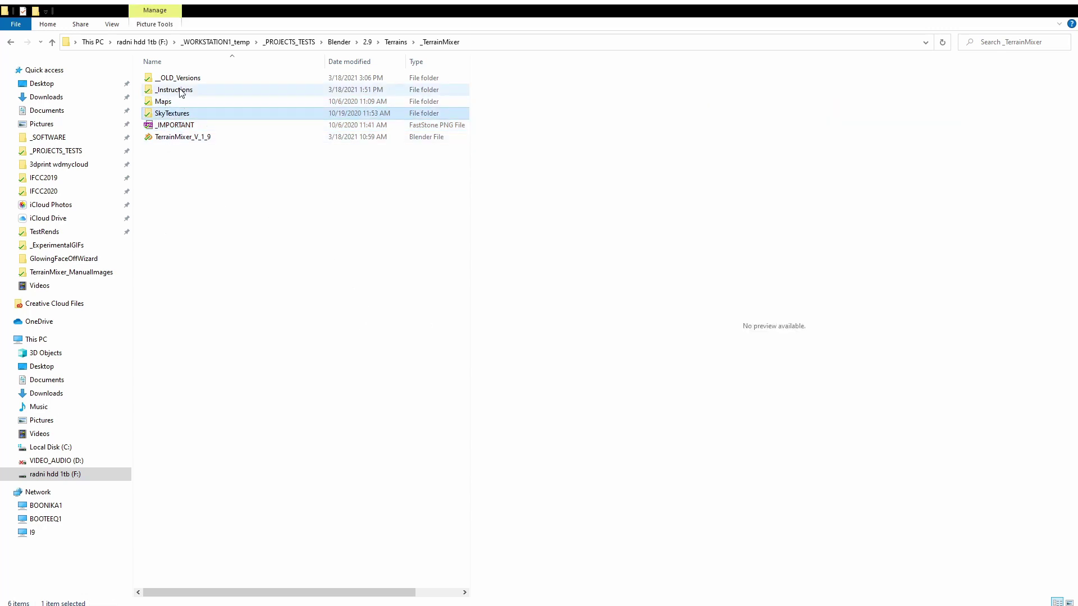
click(183, 95)
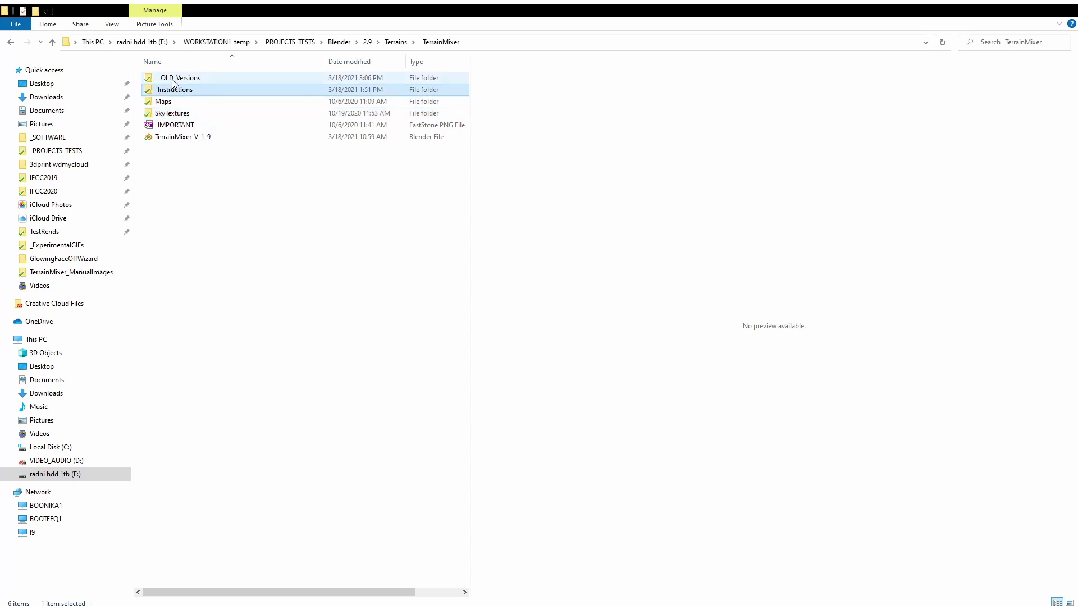
click(174, 80)
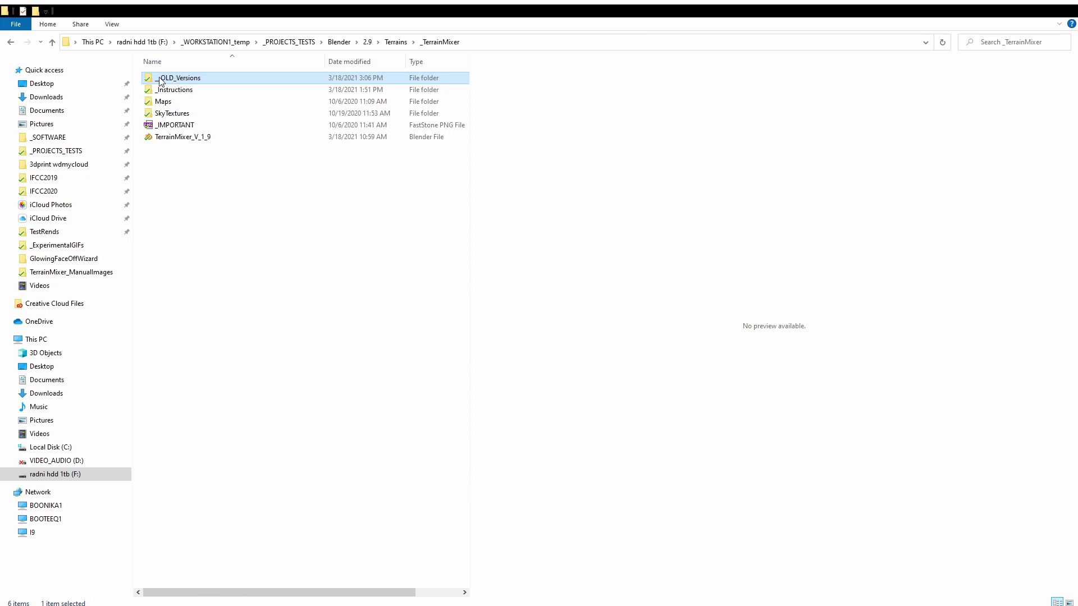
click(181, 91)
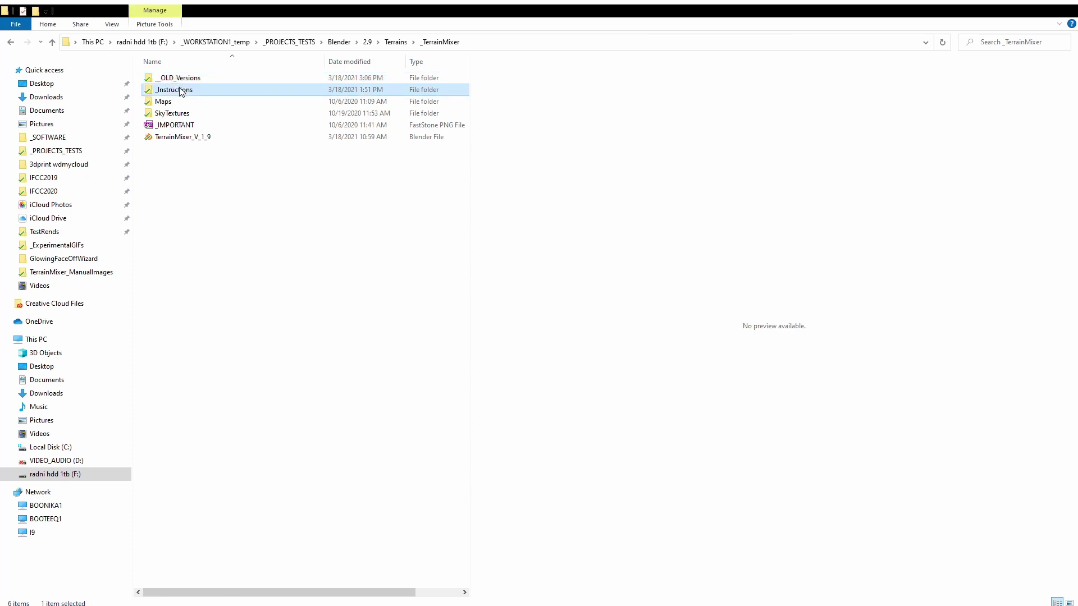
double_click(189, 93)
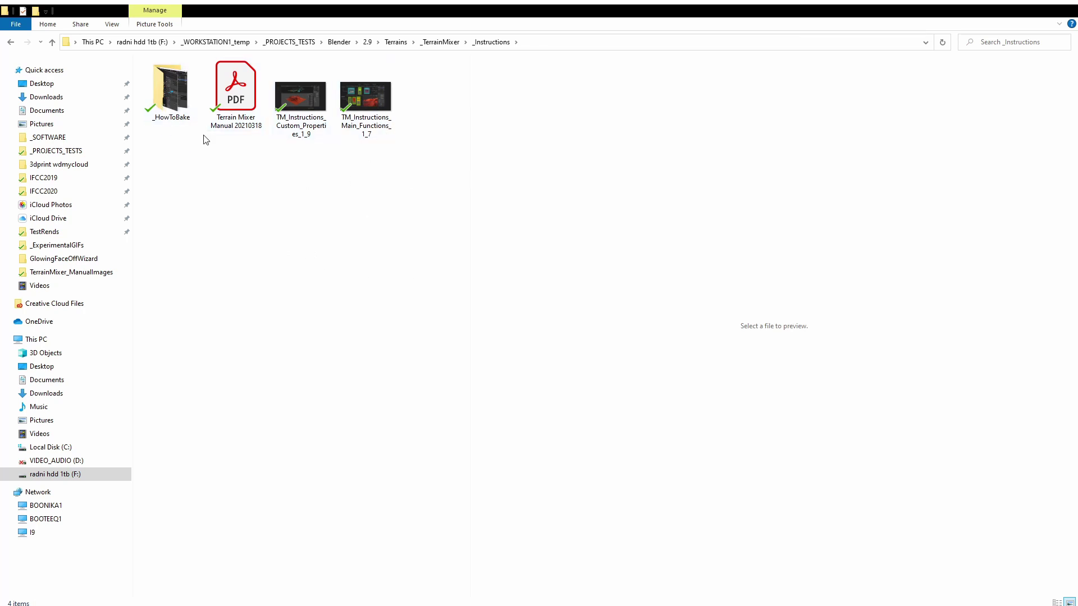
- Preview the Main Functions and Custom Properties instruction images and the Terrain Mixer Manual PDF
click(357, 98)
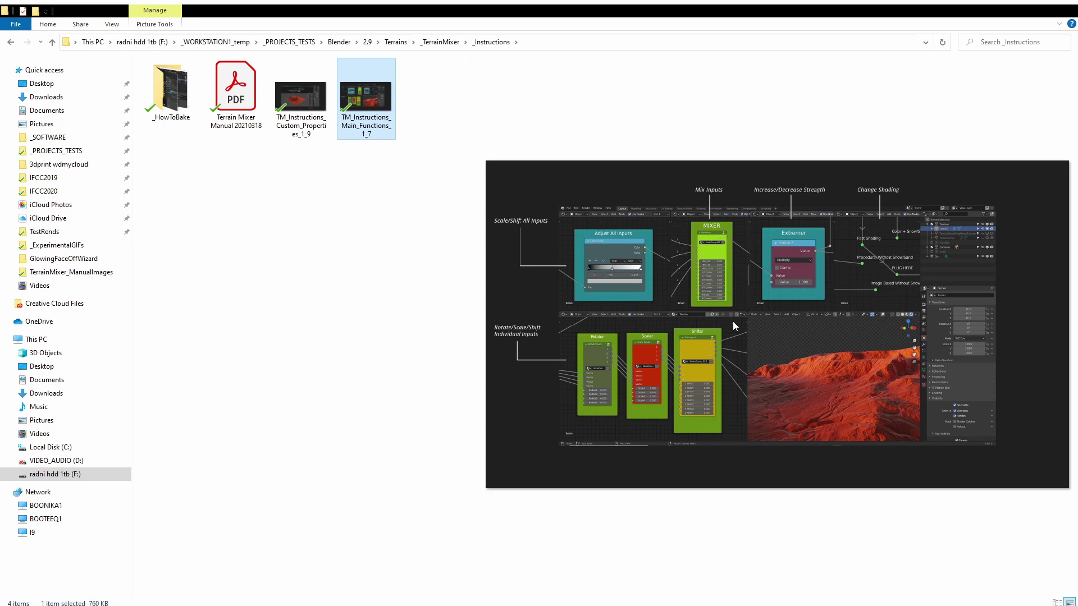
click(307, 110)
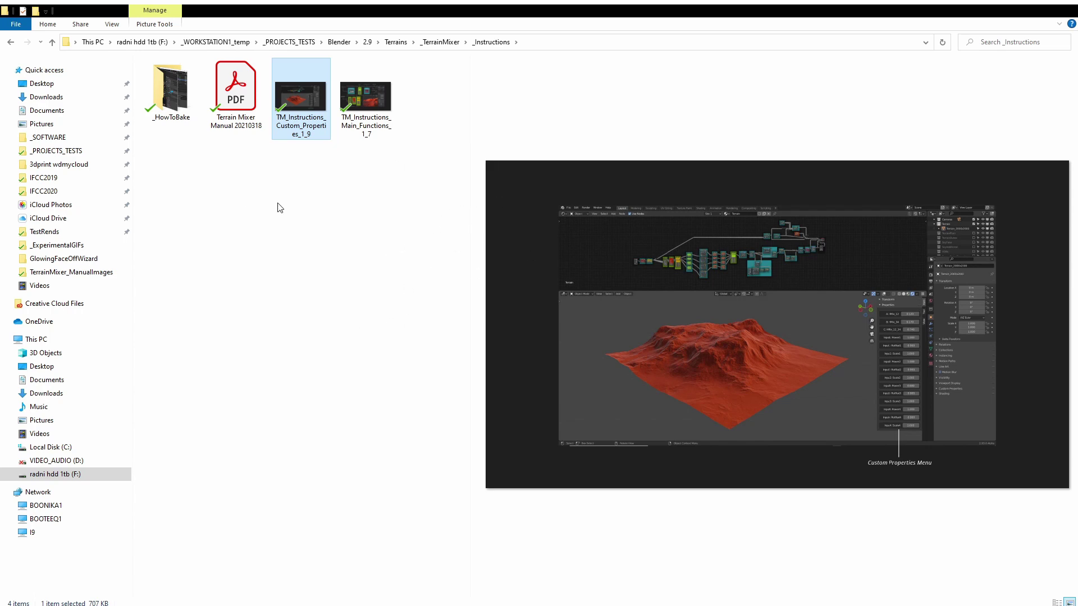
click(222, 104)
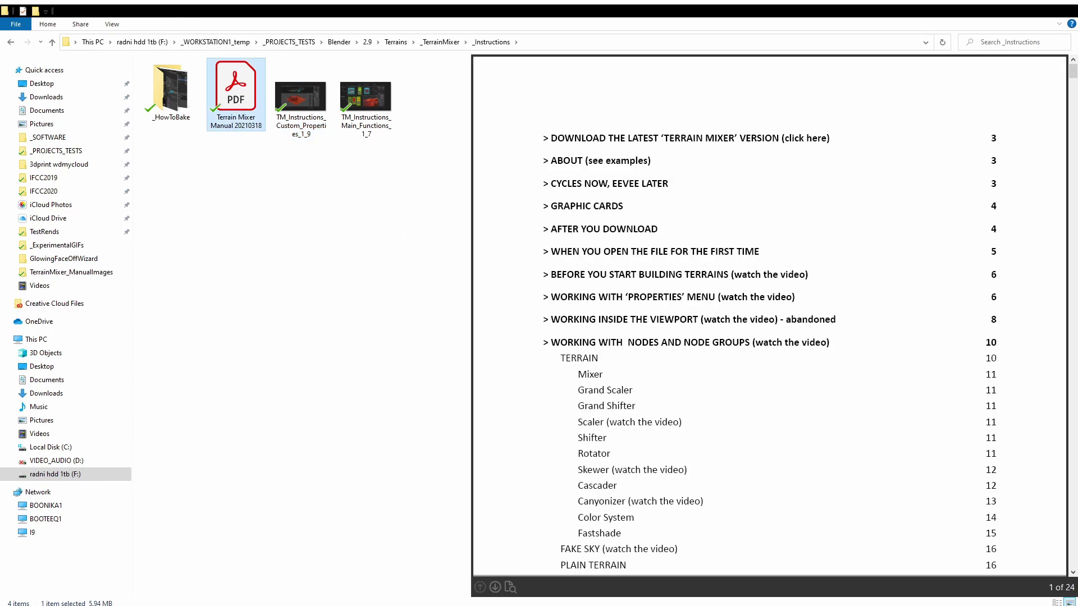
- Switch to the manual in Acrobat, jump to the section on nodes and node groups, browse to Known Issues, and return to the contents page
click(140, 604)
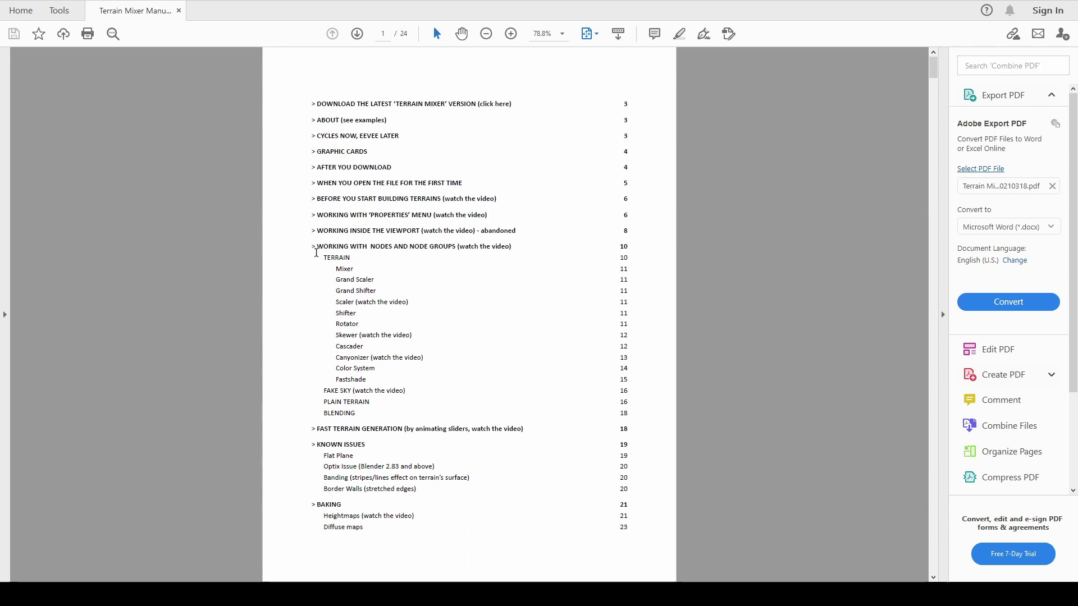
click(416, 247)
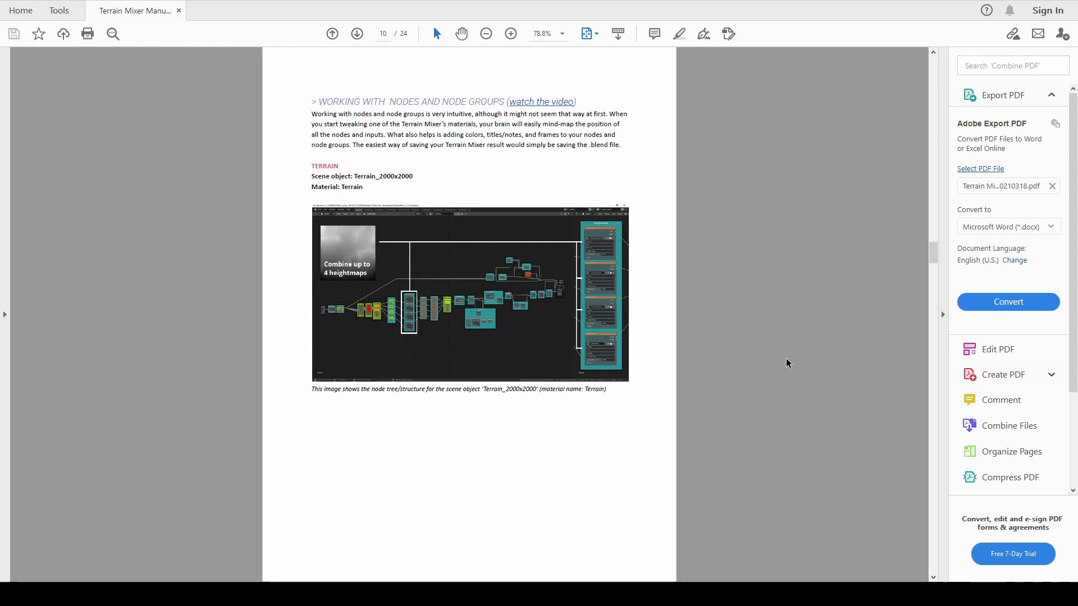
scroll(453, 292, down, 10)
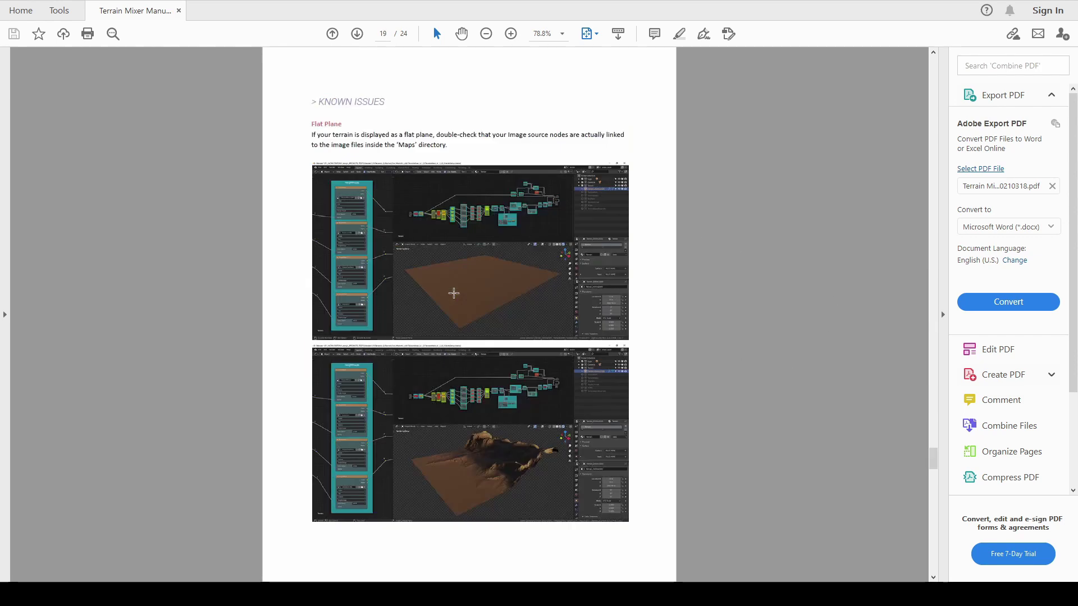
scroll(454, 292, up, 7)
drag(930, 315, 939, 66)
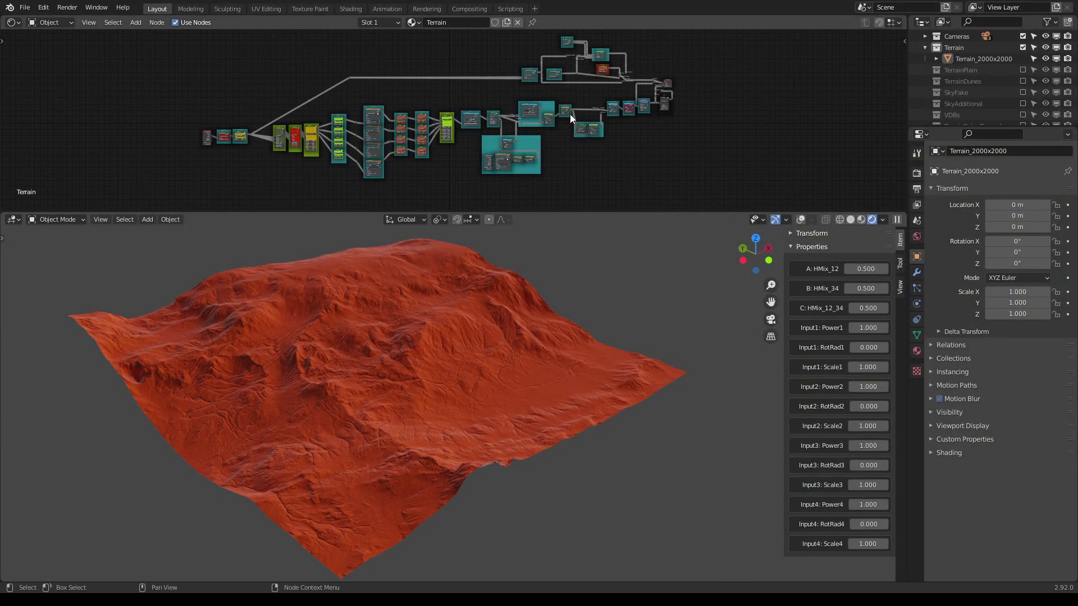
- Switch to Blender and examine the Terrain material's node tree, focusing on the Mixer, Adjust All Inputs and Cascader nodes
scroll(343, 123, up, 7)
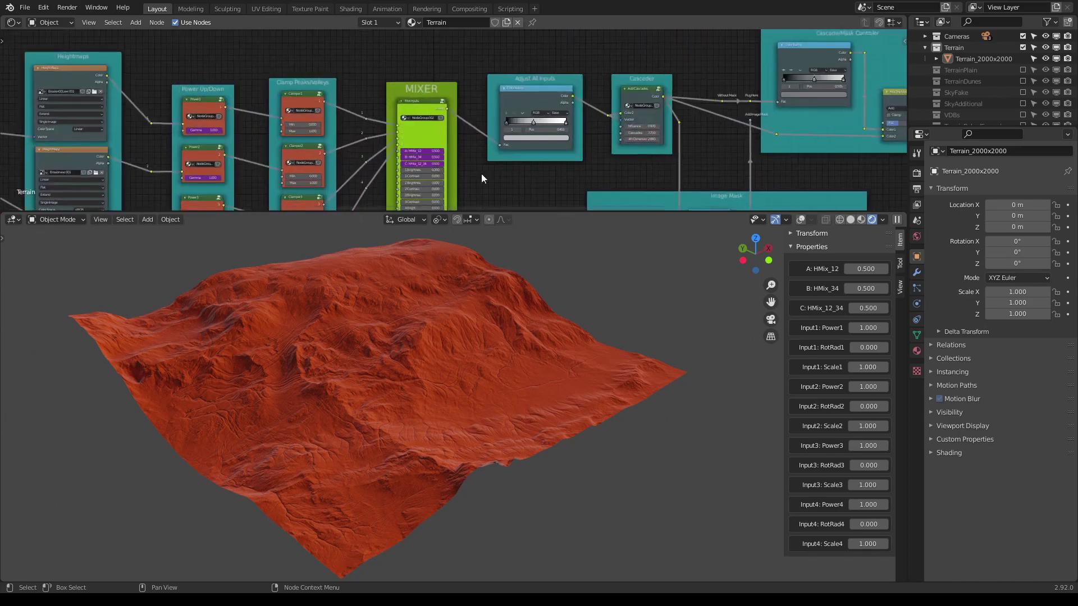
scroll(491, 149, down, 5)
scroll(493, 147, down, 4)
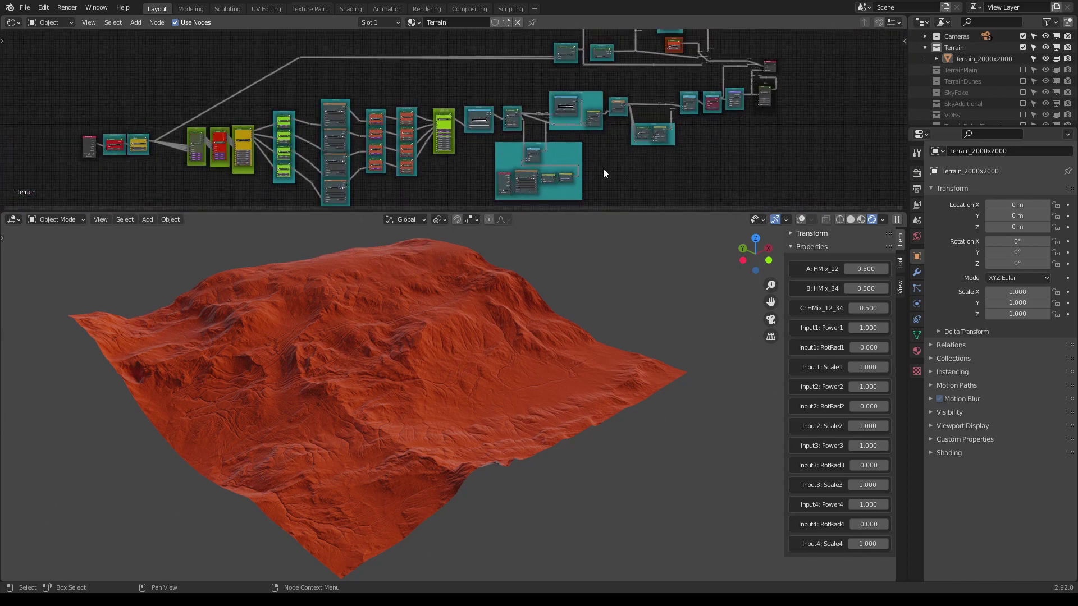
middle_drag(664, 141, 659, 144)
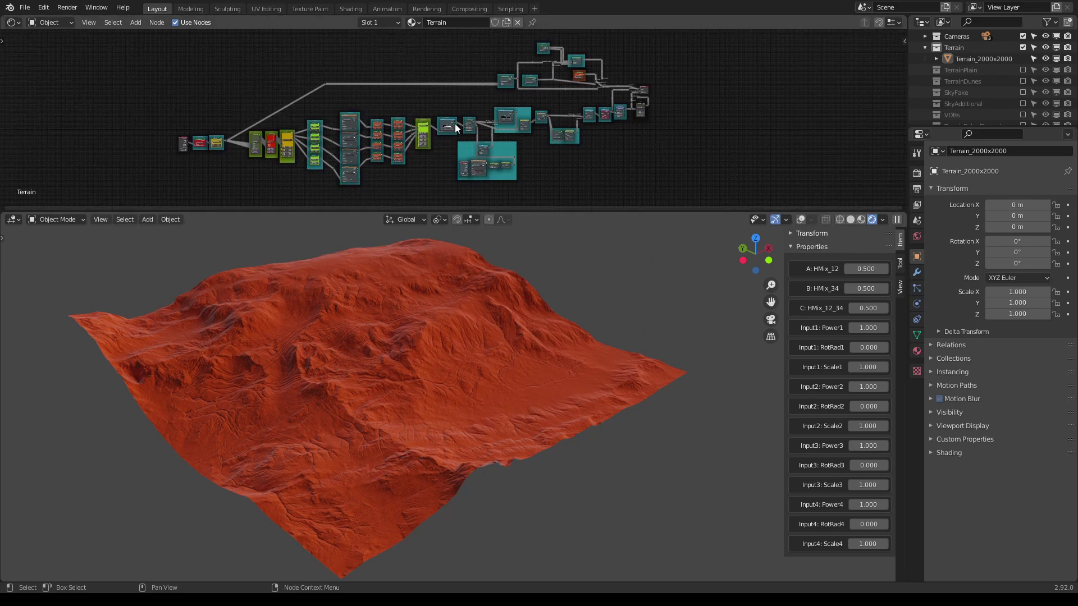
scroll(432, 166, up, 2)
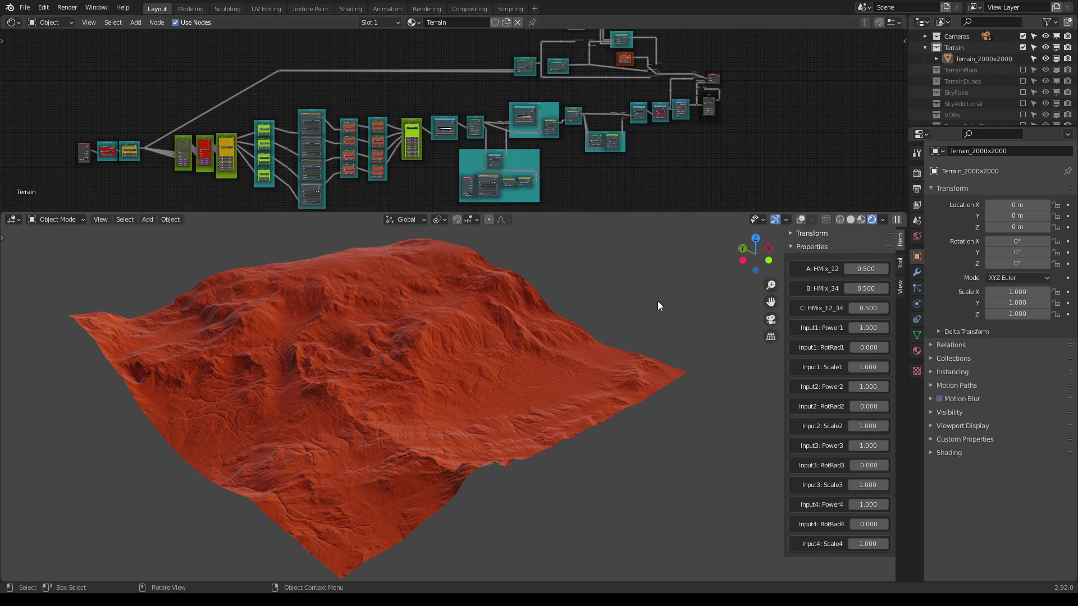
scroll(439, 162, up, 8)
middle_drag(474, 155, 522, 188)
scroll(517, 178, up, 4)
scroll(521, 184, down, 2)
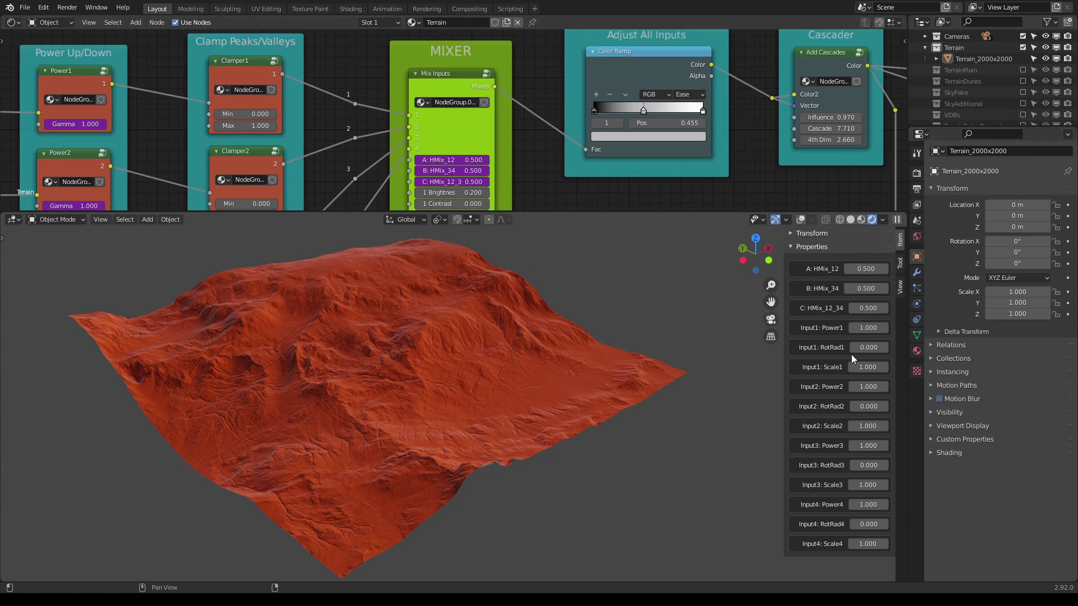
middle_drag(534, 158, 532, 149)
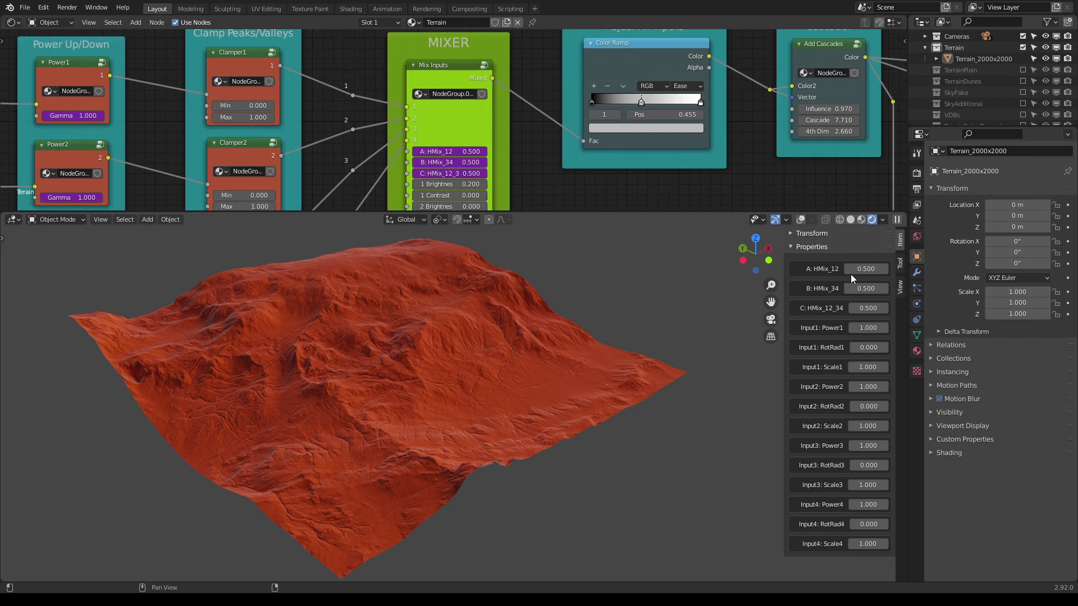
- Try the terrain's A: HMix_12 mix at 1.000 and 0.870, and leave it at 0.510
drag(866, 270, 954, 269)
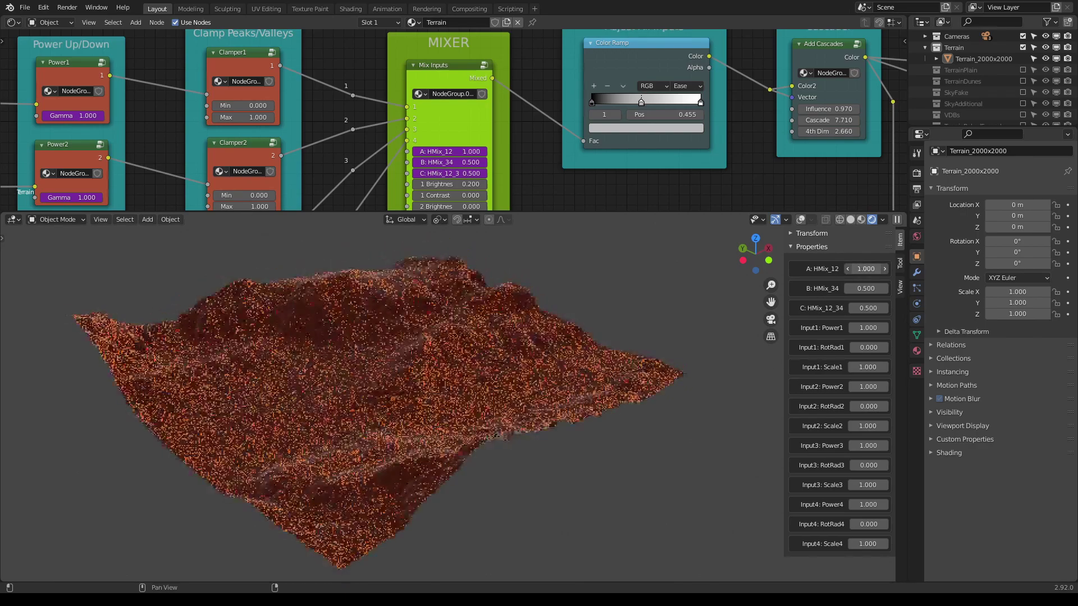
mouse_move(866, 269)
mouse_down()
mouse_move(810, 268)
mouse_move(892, 269)
mouse_move(879, 269)
mouse_up()
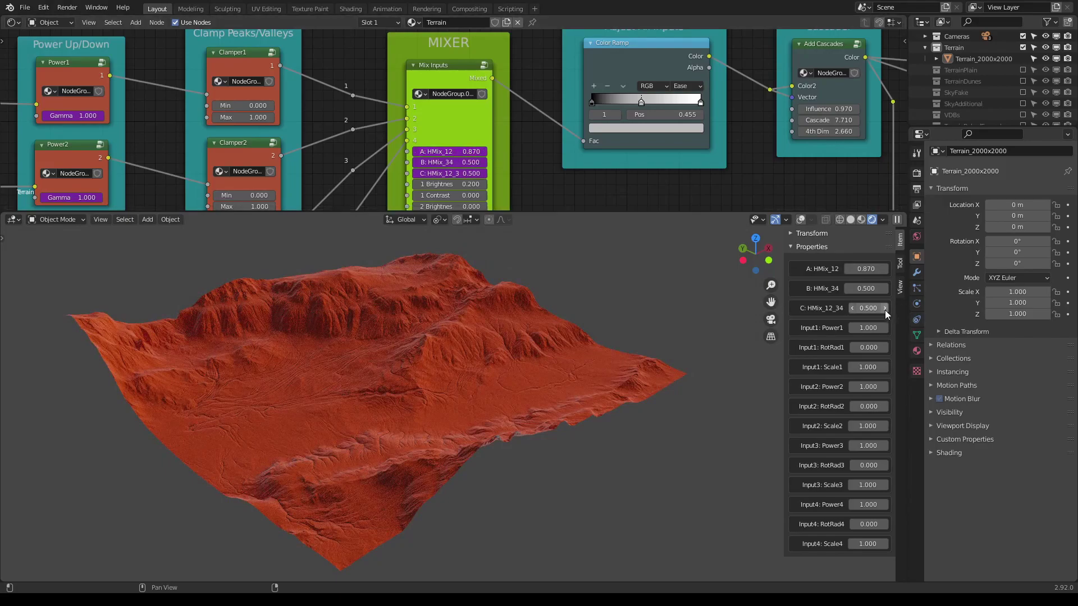
mouse_move(867, 269)
mouse_down()
mouse_move(877, 269)
mouse_move(865, 269)
mouse_up()
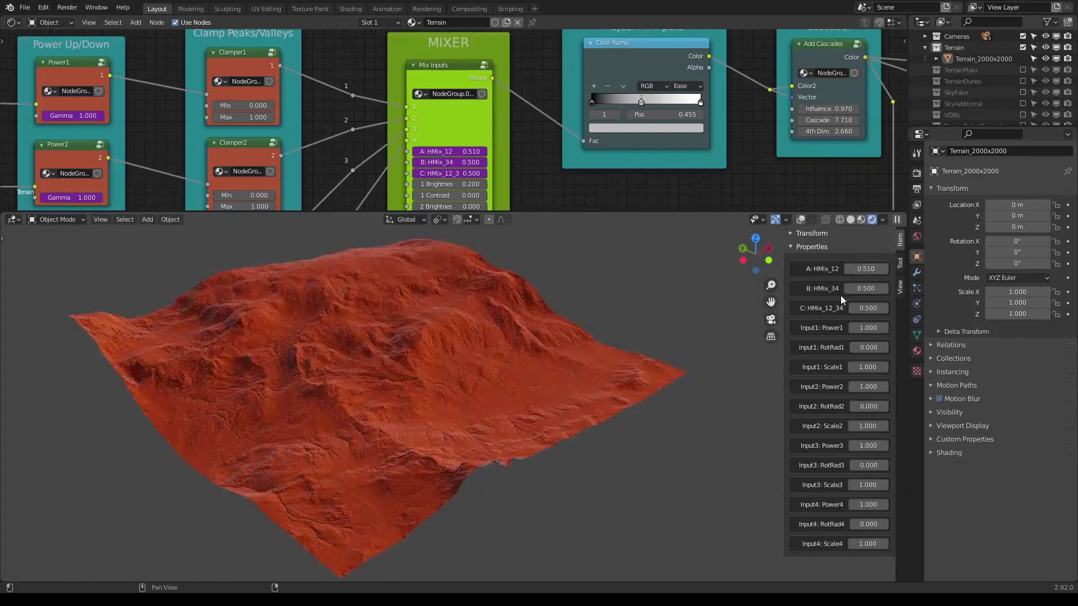
- Try the terrain's B: HMix_34 mix at 0.120 and 1.000, and leave it at 0.620
drag(865, 288, 821, 289)
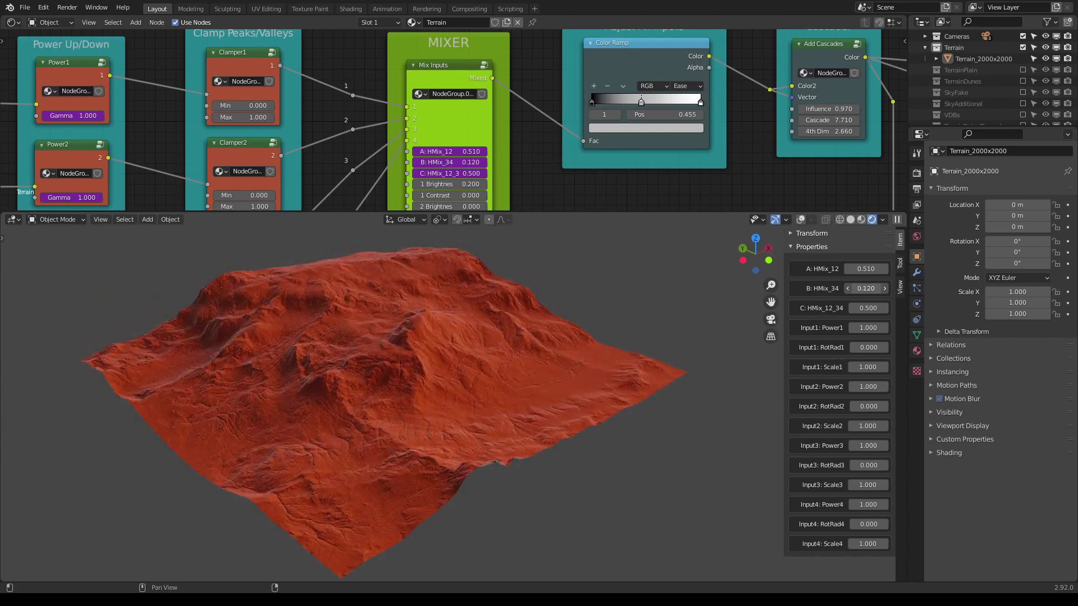
drag(866, 288, 882, 288)
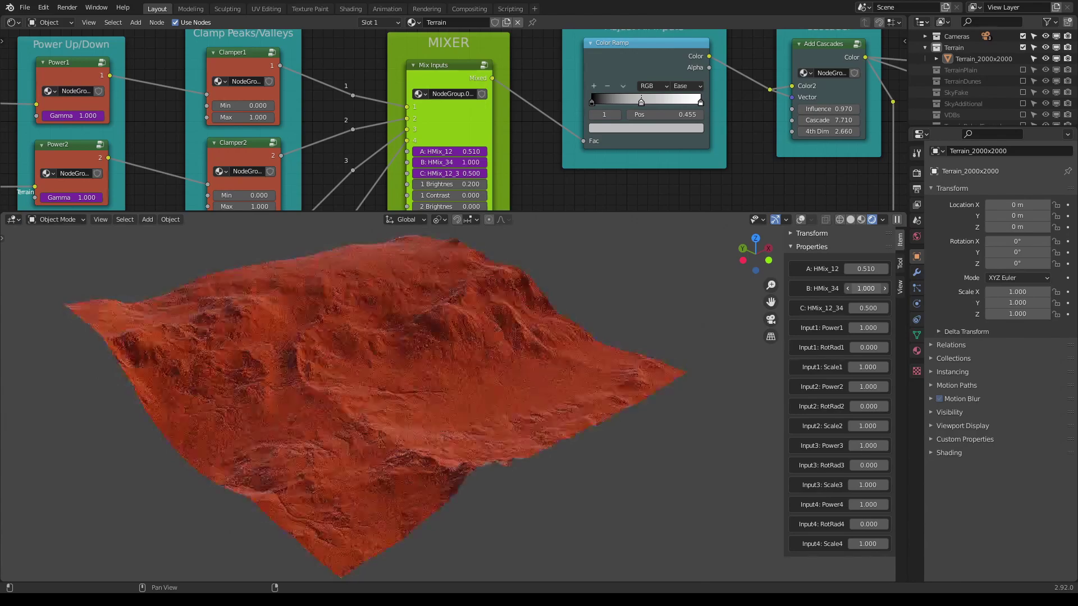
drag(865, 288, 857, 304)
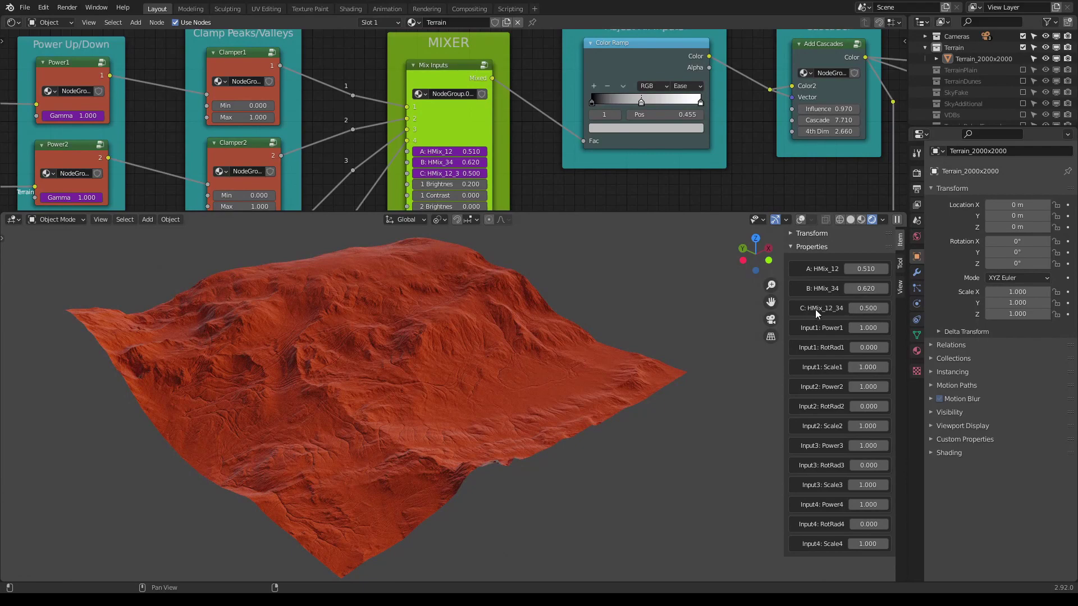
- Set the terrain's C: HMix_12_34 mix to 0.000 and inspect the reshaped terrain
drag(865, 313, 830, 308)
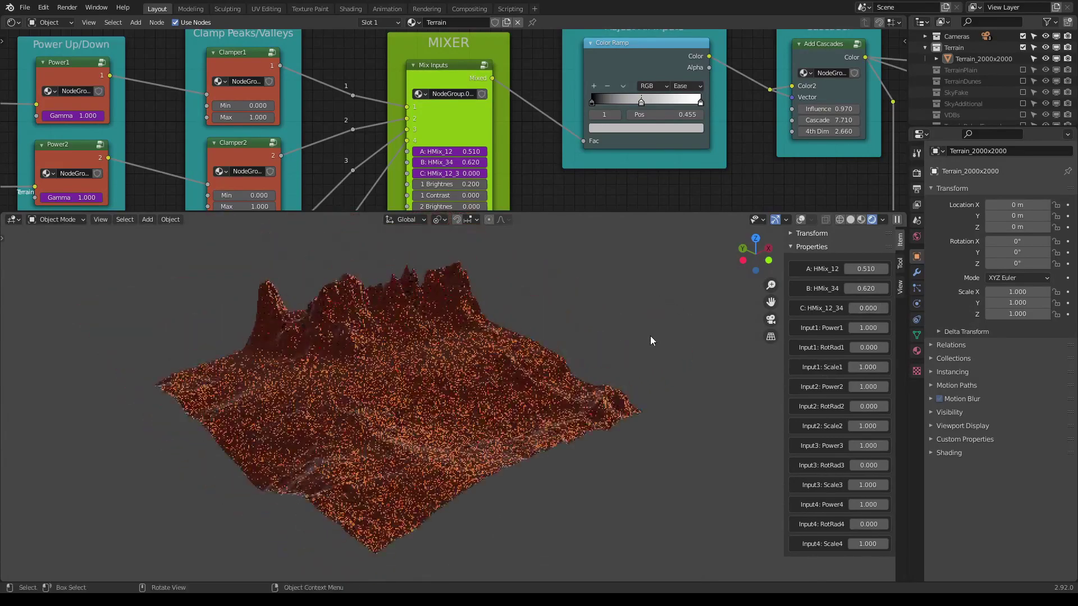
middle_drag(643, 336, 659, 325)
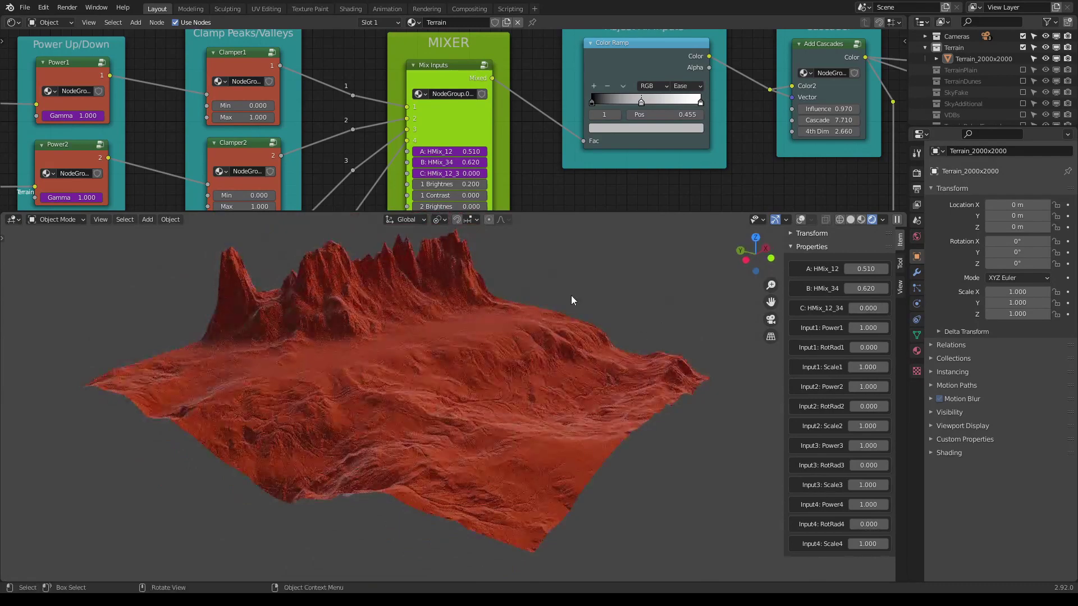
- Examine the Power Up/Down, Clamp Peaks/Valleys and Mixer nodes in the Terrain material's node tree
middle_drag(691, 330, 679, 333)
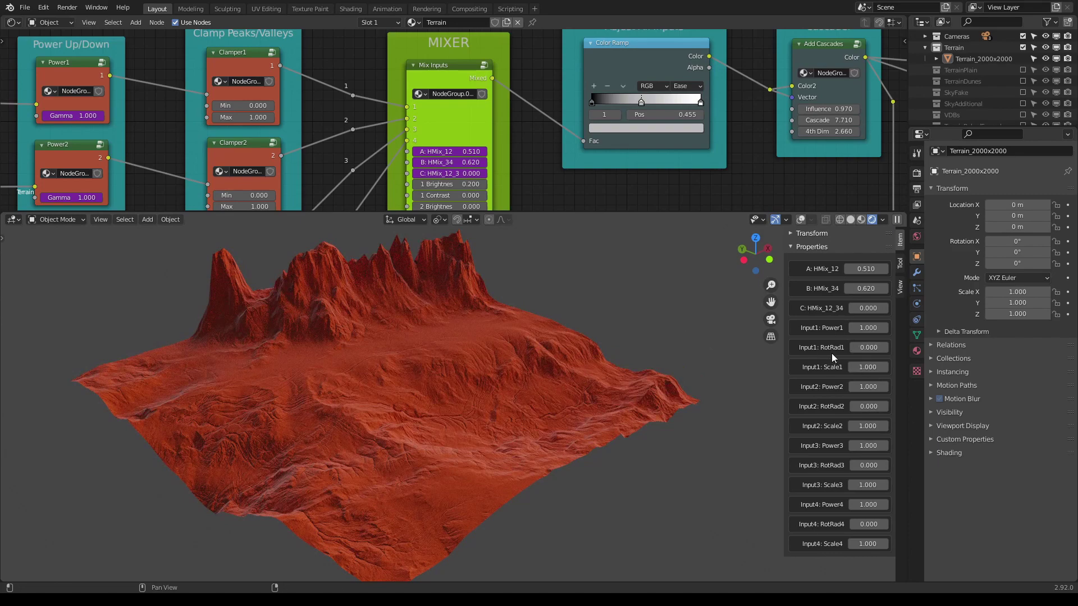
scroll(534, 163, down, 2)
scroll(534, 159, down, 3)
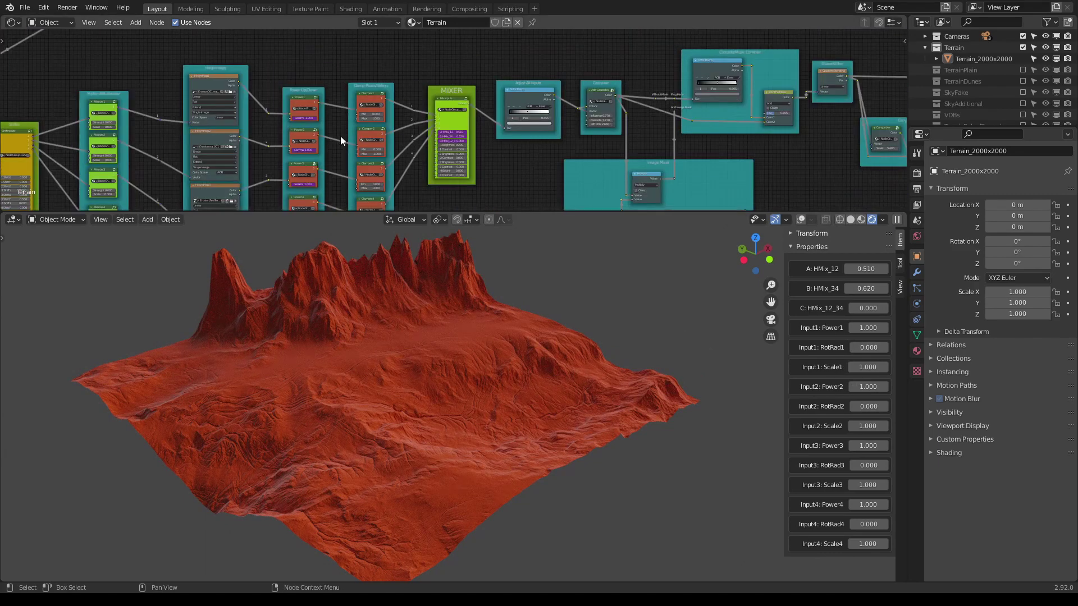
middle_drag(338, 133, 392, 113)
scroll(370, 108, up, 4)
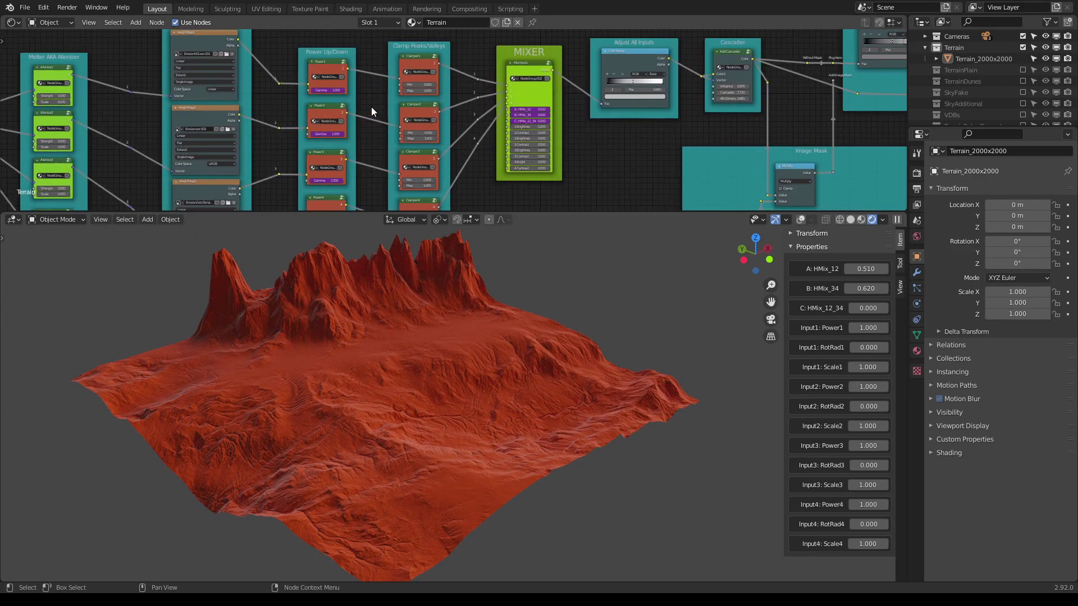
scroll(349, 96, up, 4)
middle_drag(348, 95, 413, 160)
scroll(322, 126, up, 2)
scroll(398, 160, up, 1)
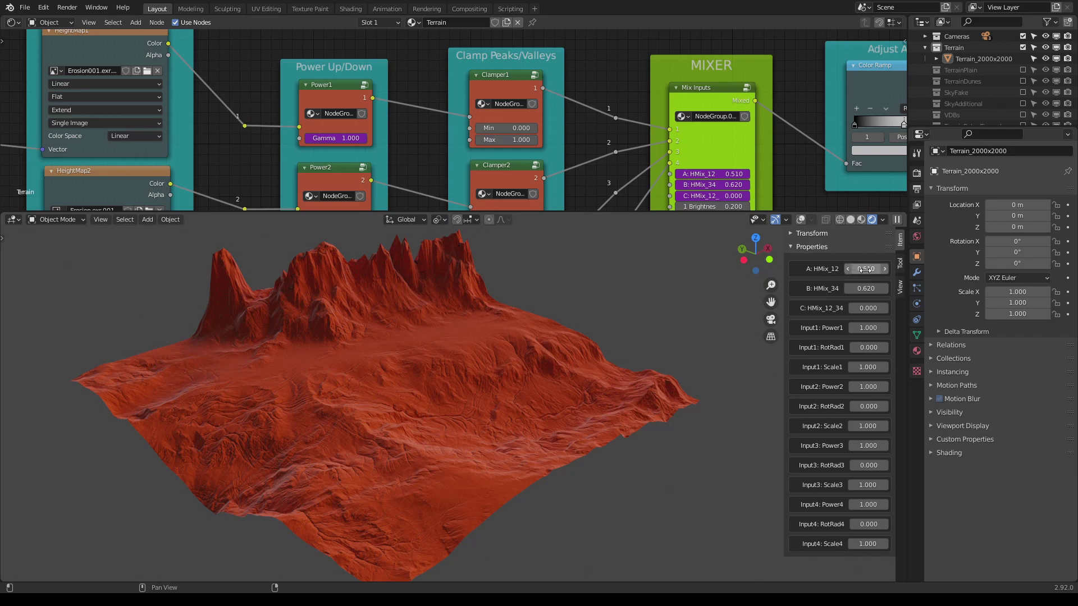
- Try the terrain's A: HMix_12 mix at 0.360 and Input1: Power1 at 0.220, and inspect the terrain from several angles
drag(869, 270, 849, 269)
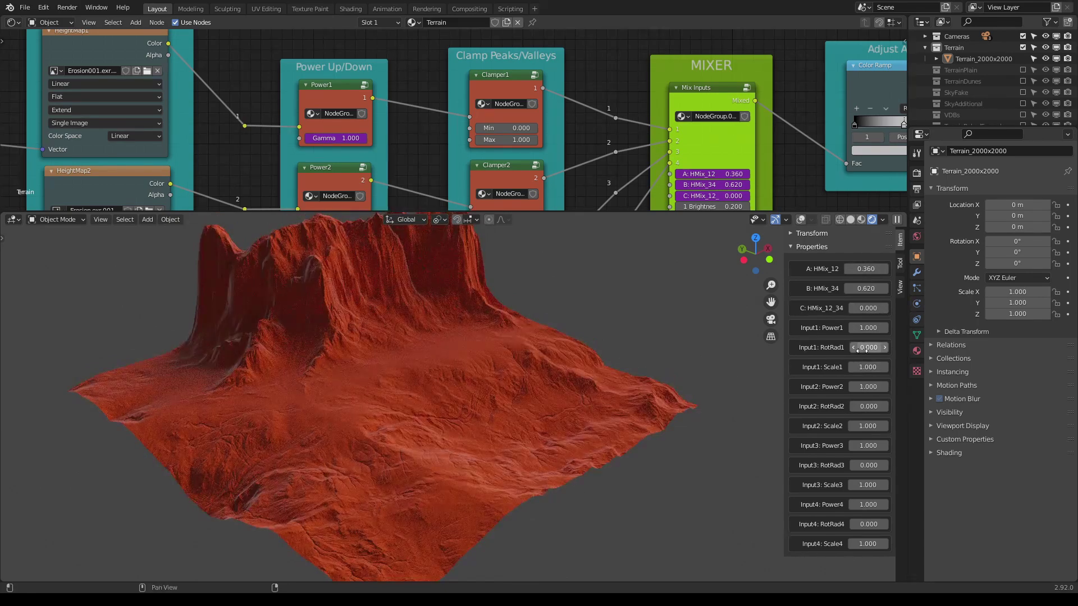
mouse_move(858, 328)
mouse_down()
mouse_move(882, 327)
mouse_move(841, 328)
mouse_up()
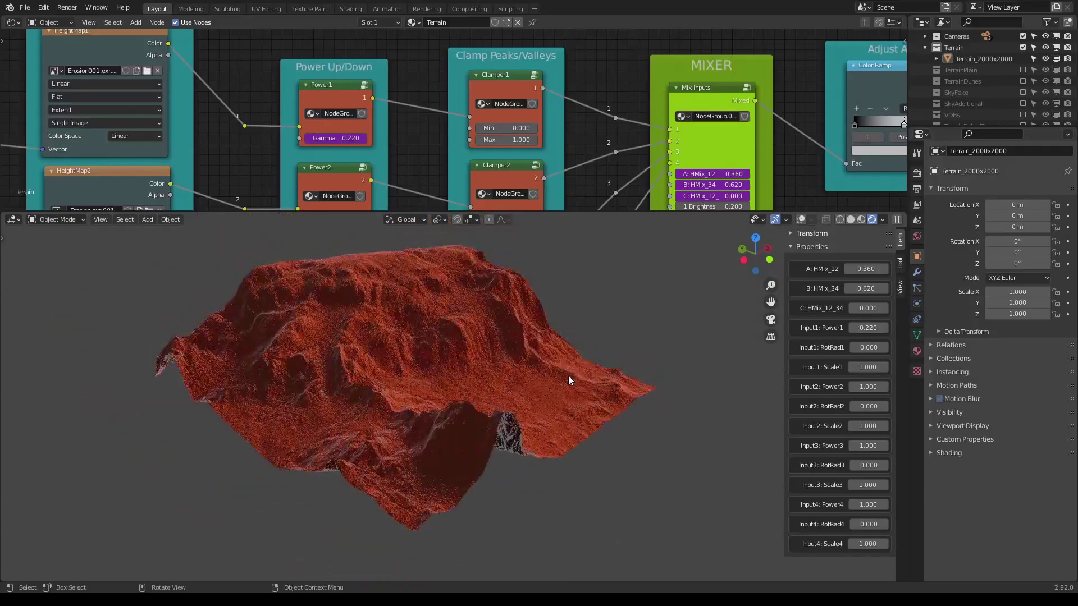
middle_drag(568, 376, 526, 380)
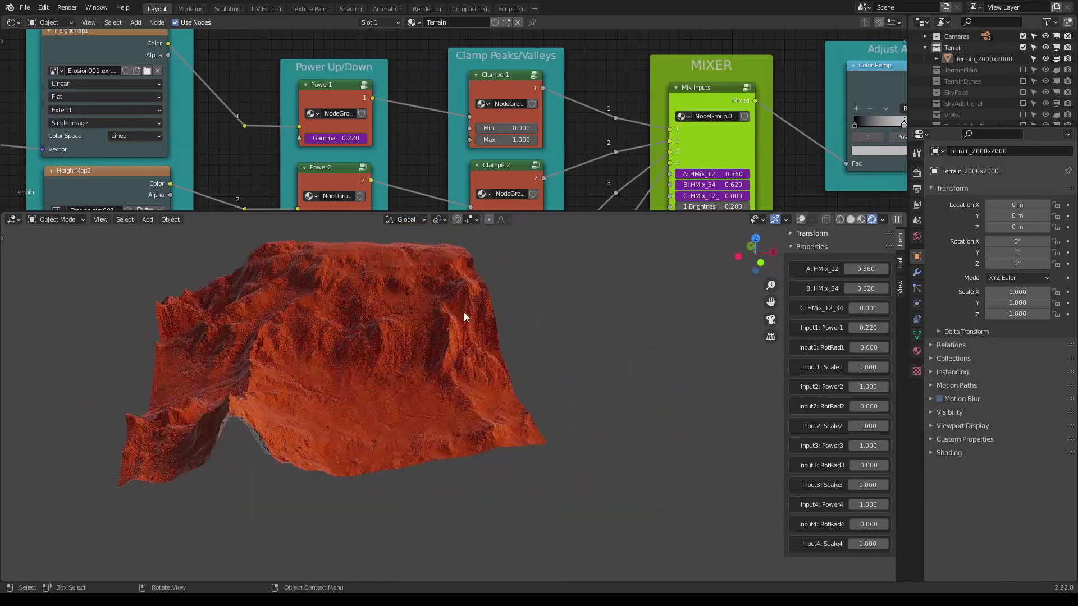
scroll(463, 312, up, 6)
scroll(530, 324, down, 3)
shift+middle_drag(520, 325, 545, 342)
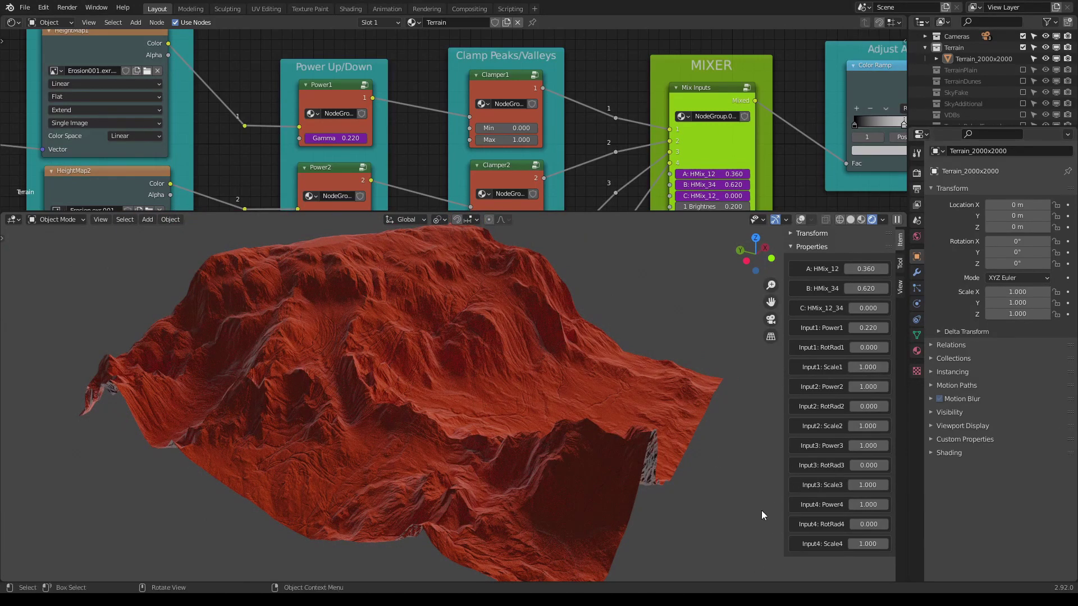
- Reset the terrain's Input1: Power1 to its default value and set the A: HMix_12 mix to 0.320
right_click(862, 327)
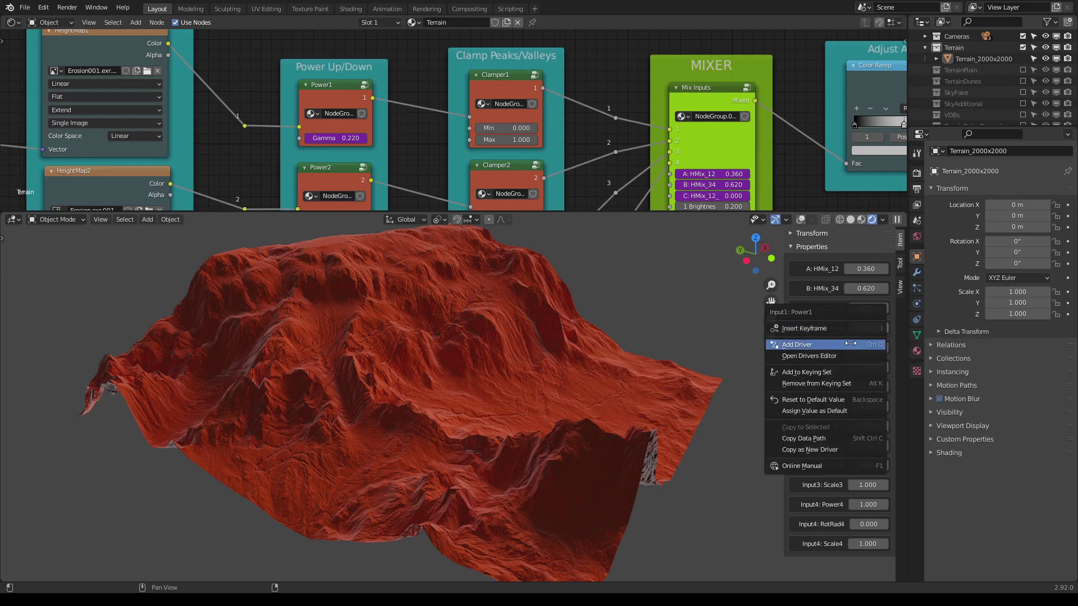
click(852, 399)
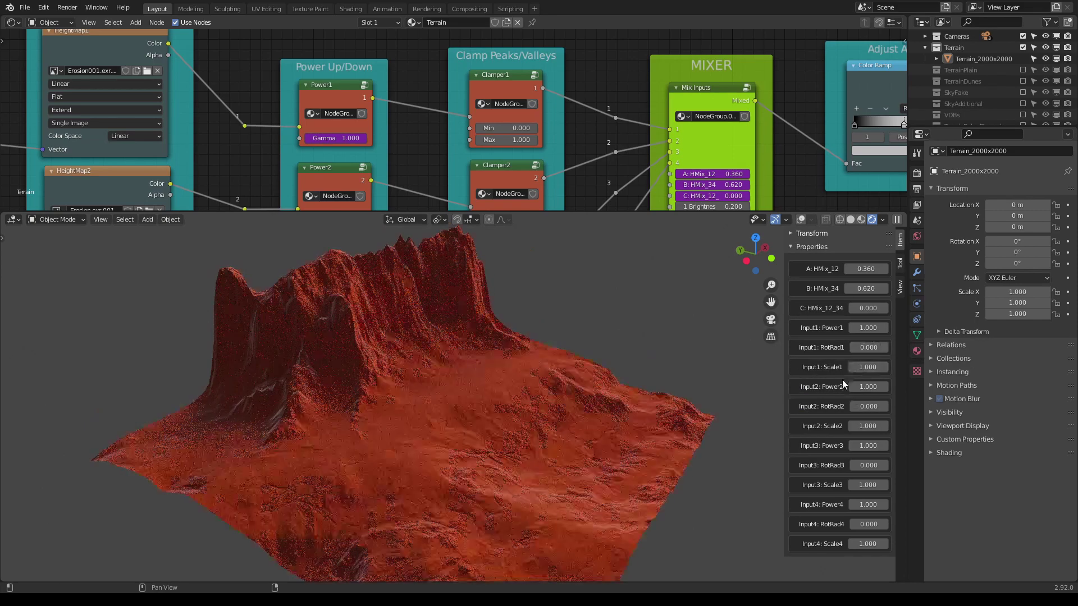
middle_drag(607, 422, 586, 412)
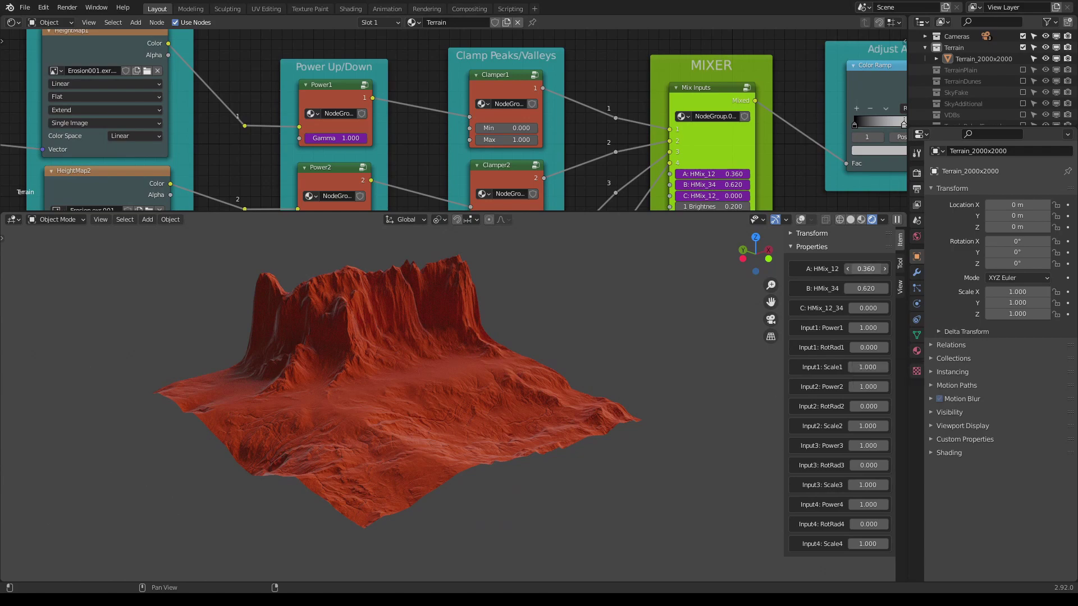
drag(866, 269, 854, 269)
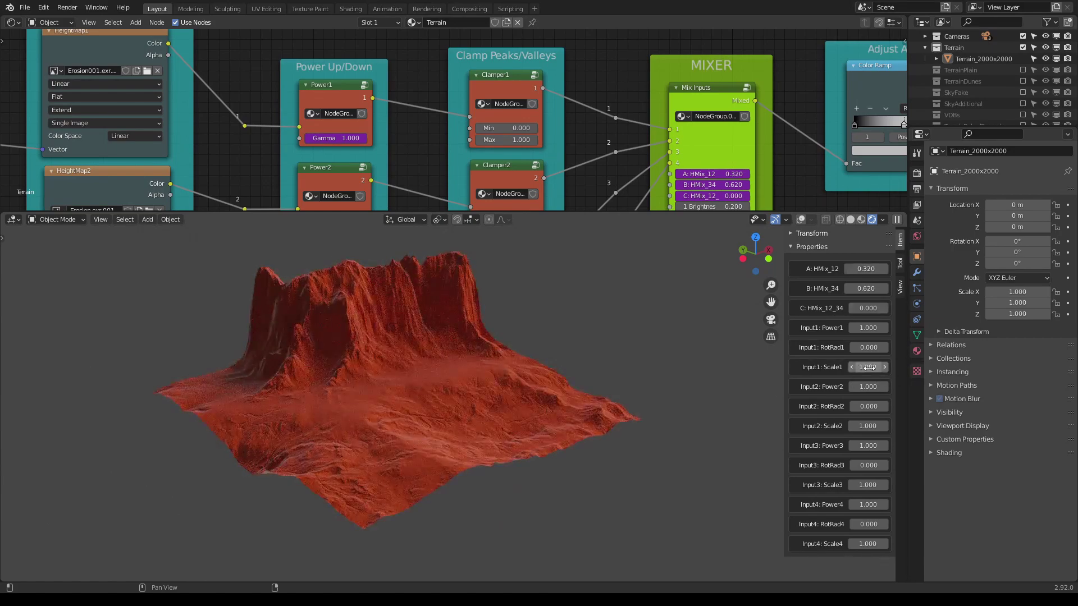
- Try the terrain's Input1: RotRad1 at 1.270, inspect the rotated heightmap, and reset the property to its default value
drag(865, 348, 912, 348)
middle_drag(697, 423, 587, 406)
scroll(588, 406, down, 3)
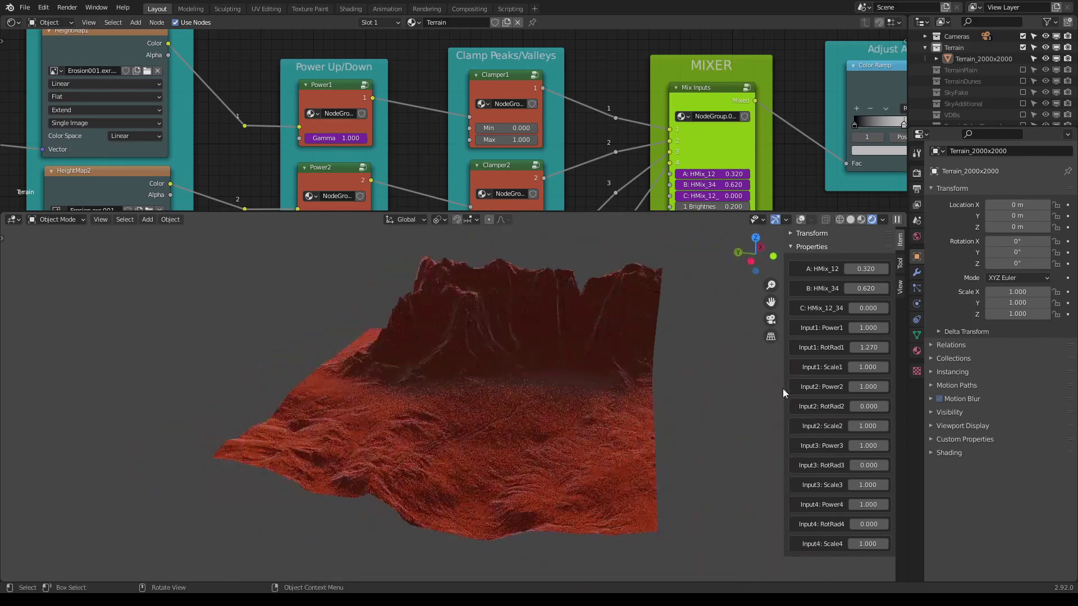
right_click(867, 348)
click(864, 418)
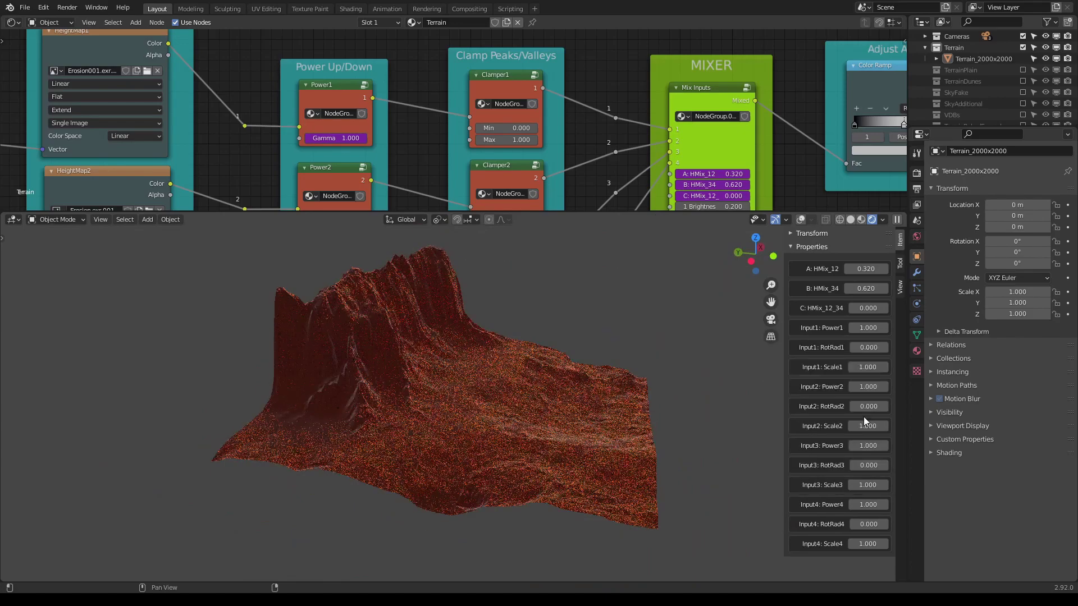
middle_drag(675, 397, 657, 399)
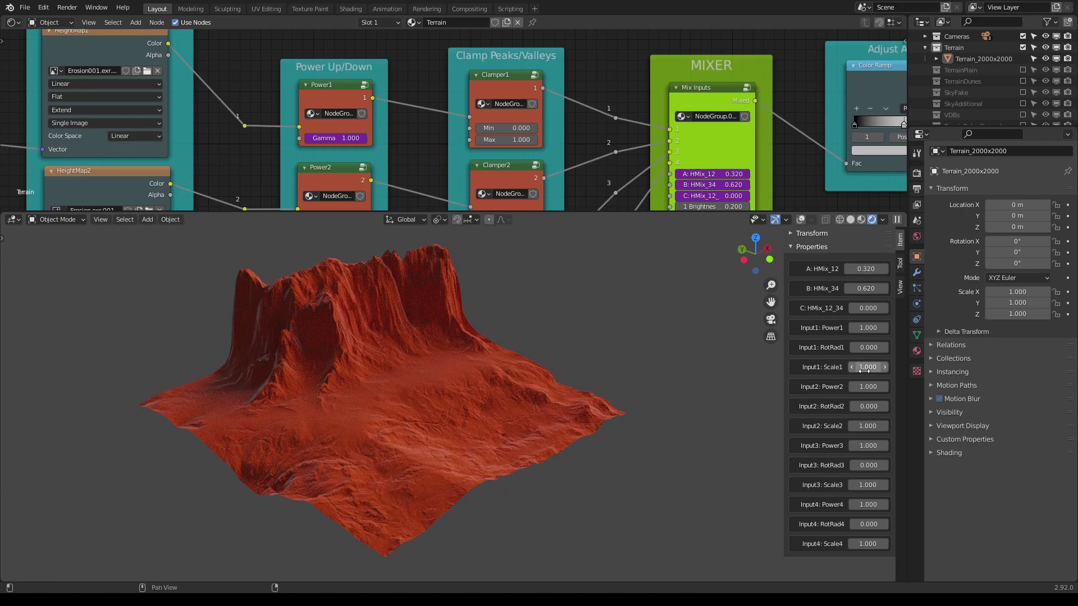
- Set the terrain's Input1: Scale1 to 0.500 and inspect the rescaled mountains
drag(865, 371, 798, 371)
mouse_move(624, 403)
middle_down()
mouse_move(608, 394)
mouse_move(617, 395)
mouse_move(574, 402)
mouse_move(581, 376)
mouse_move(618, 384)
middle_up()
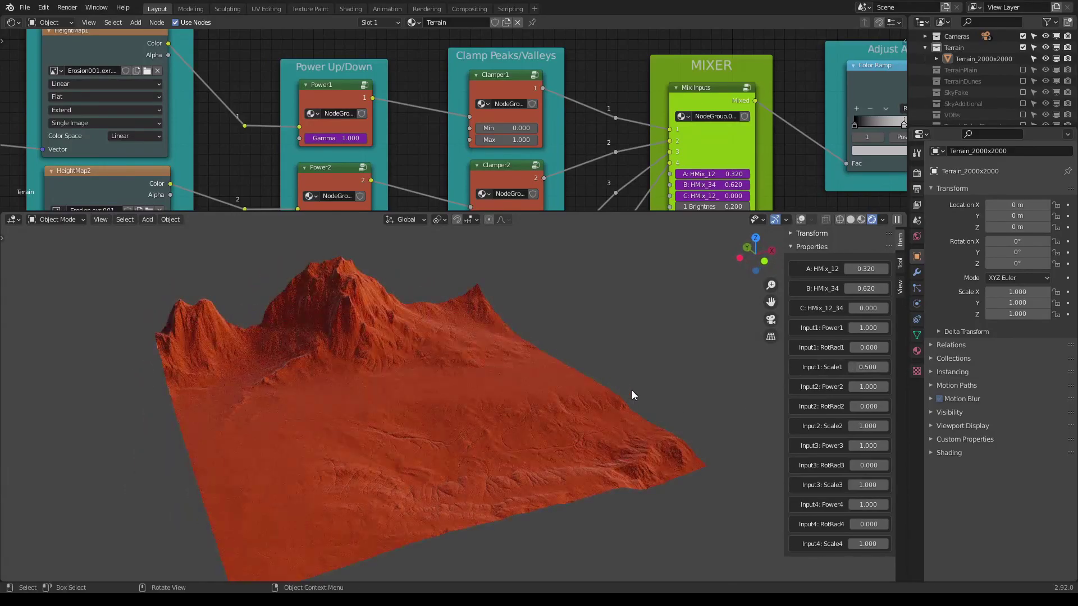
- Examine the Heightmaps frame in the node tree, focusing on the image texture nodes HeightMap1, HeightMap2 and HeightMap3
scroll(168, 131, down, 2)
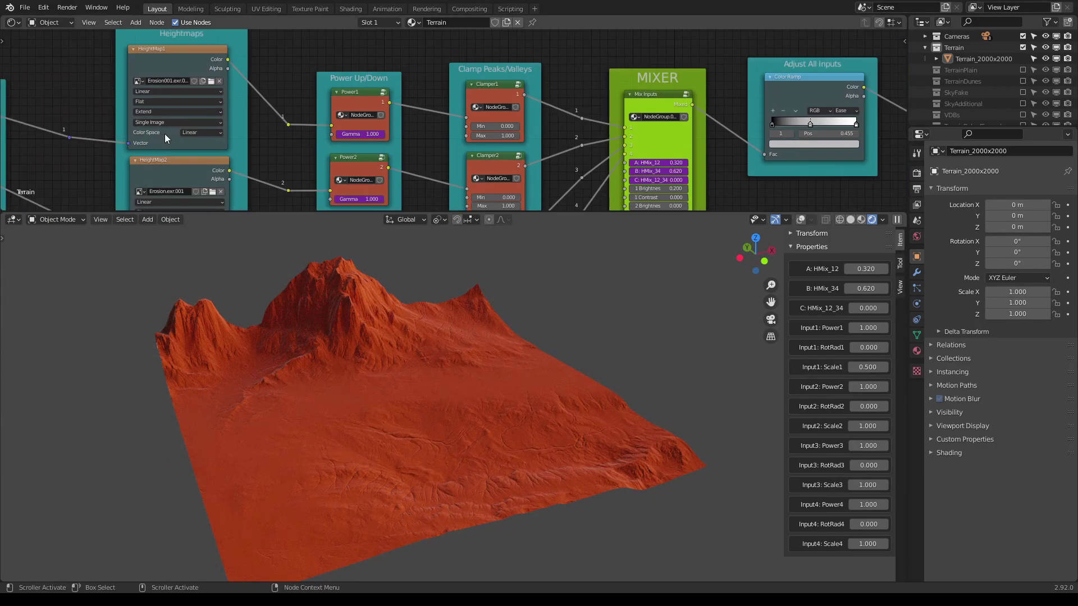
middle_drag(171, 140, 278, 129)
scroll(288, 99, down, 2)
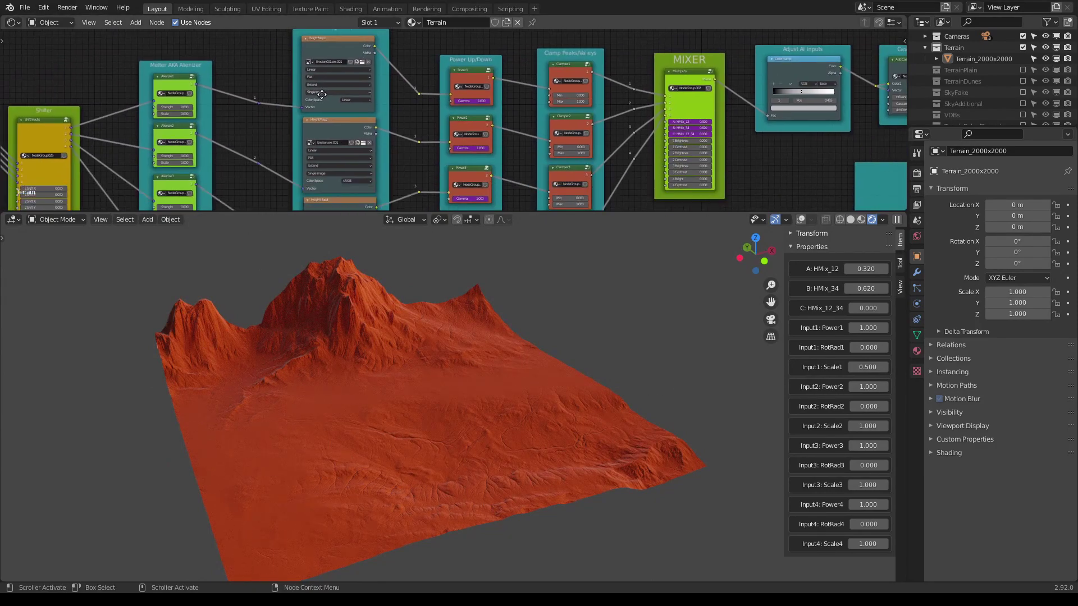
middle_drag(322, 95, 322, 83)
scroll(307, 144, up, 5)
scroll(309, 141, down, 6)
middle_drag(348, 145, 344, 120)
scroll(344, 120, up, 2)
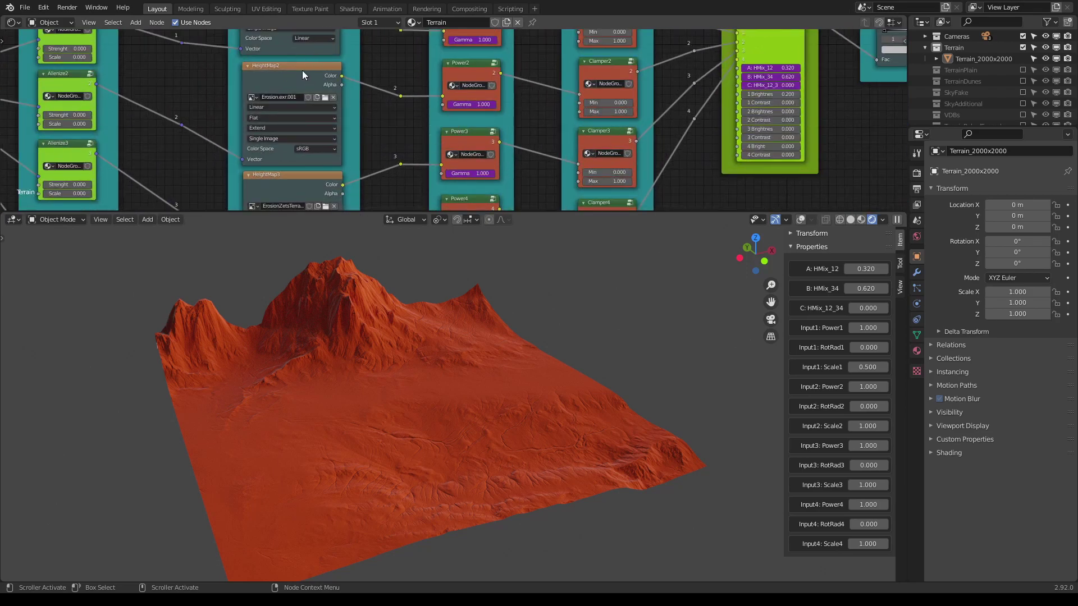
- Inspect the terrain's mountains and eroded plain from several angles and distances
scroll(375, 319, up, 3)
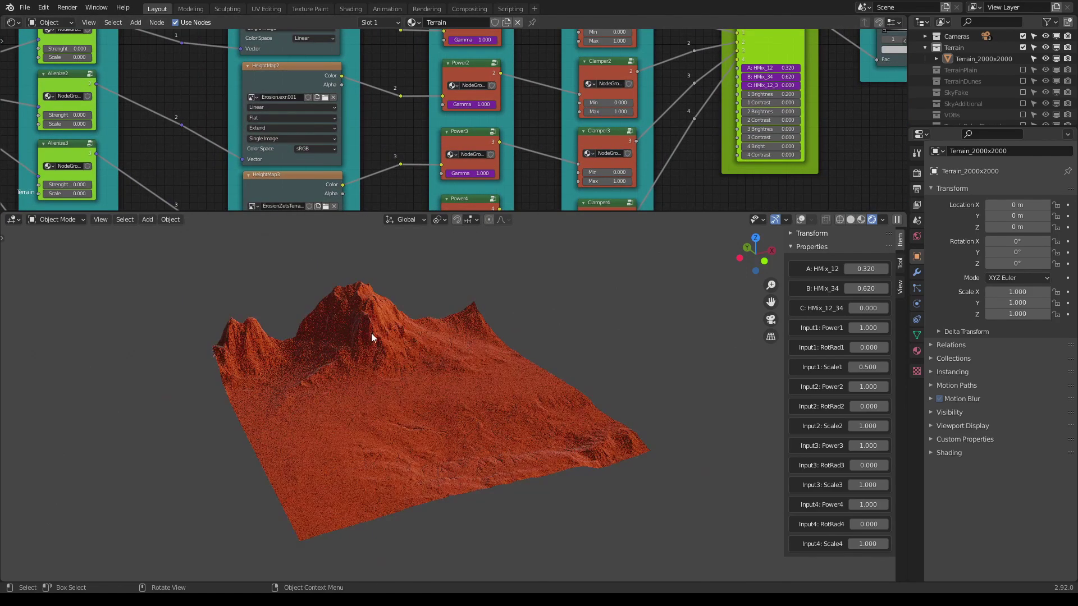
mouse_move(419, 372)
middle_down()
mouse_move(422, 353)
mouse_move(426, 362)
middle_up()
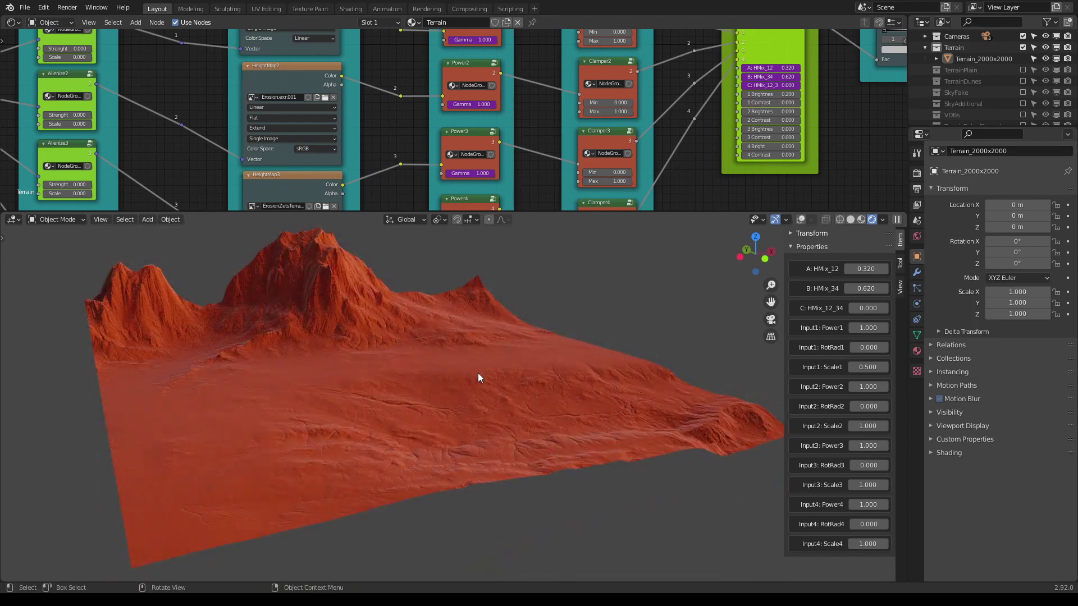
scroll(412, 376, down, 3)
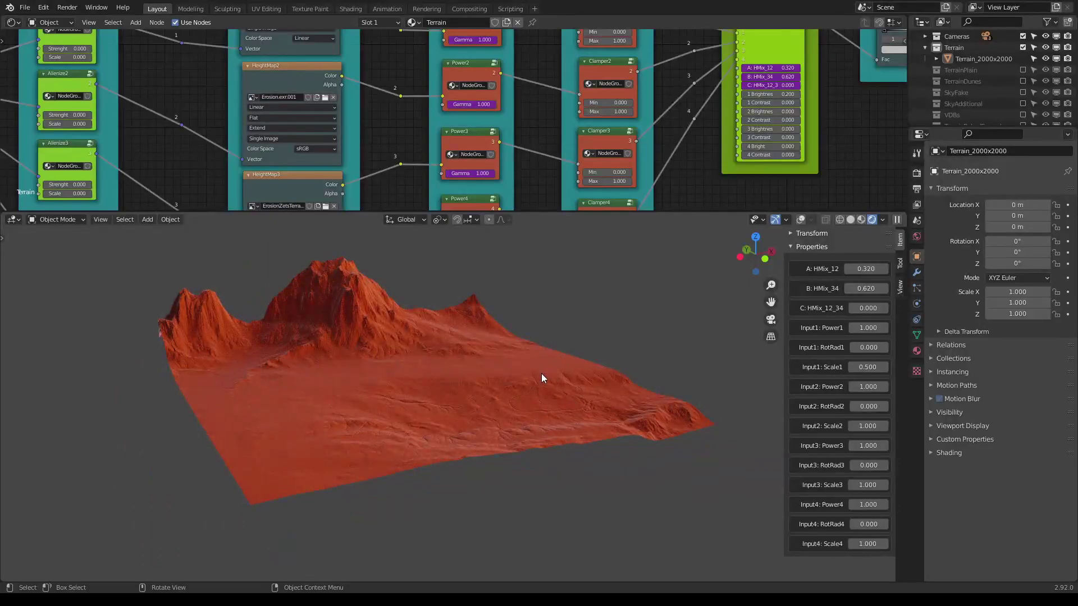
middle_drag(560, 418, 607, 412)
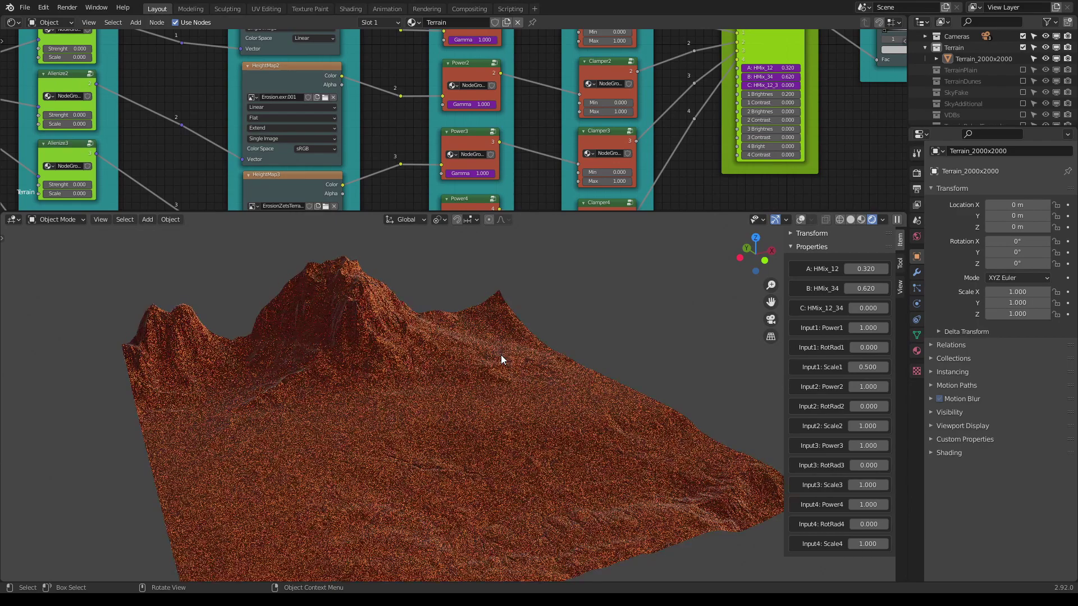
middle_drag(613, 359, 574, 342)
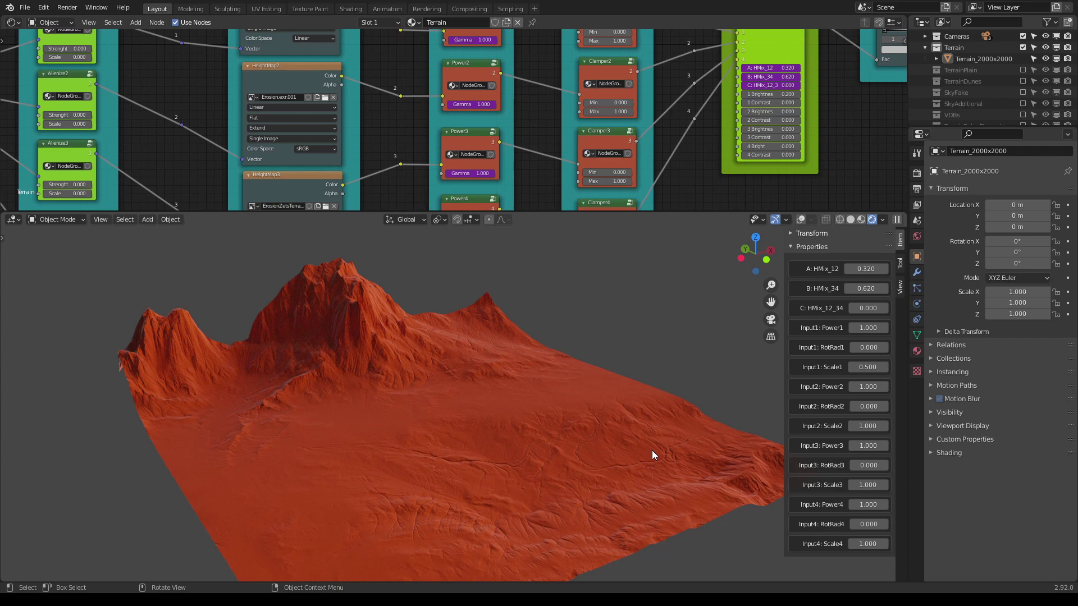
middle_drag(601, 458, 518, 400)
scroll(561, 387, down, 1)
scroll(486, 405, down, 1)
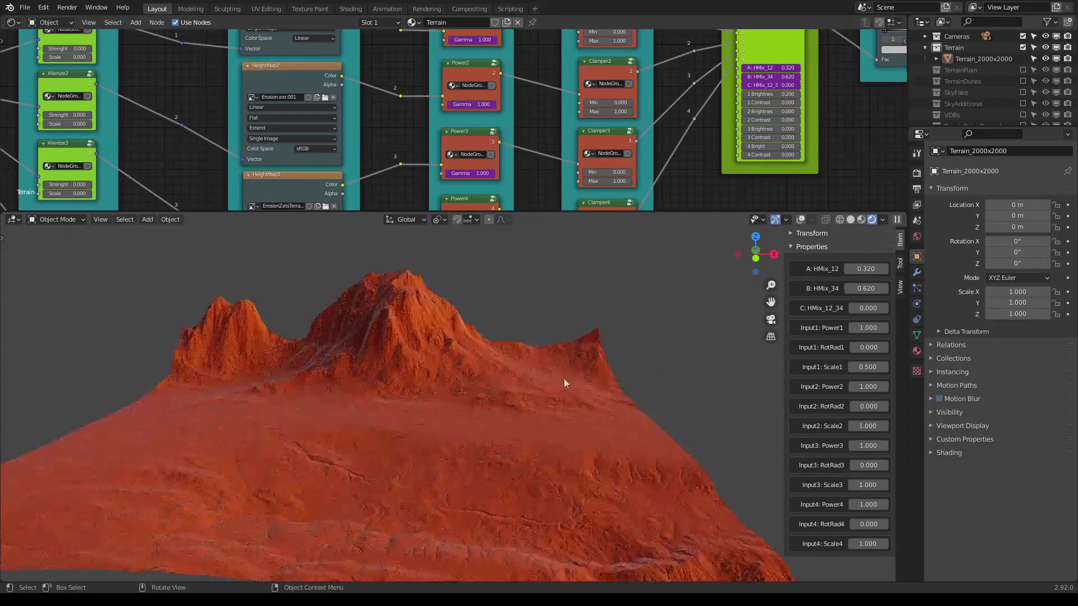
middle_drag(570, 368, 453, 367)
scroll(471, 369, up, 1)
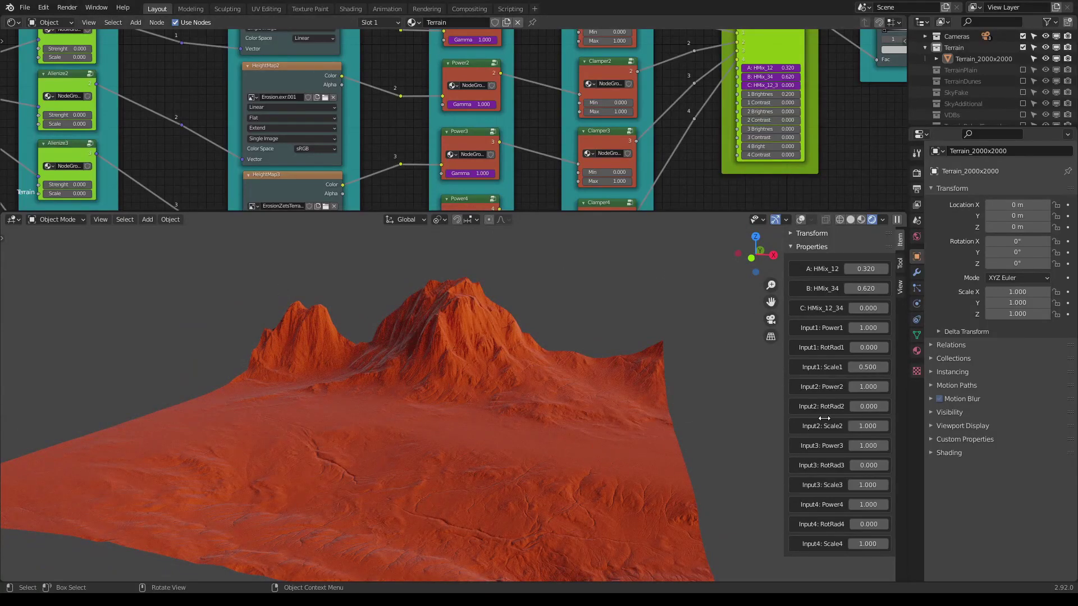
middle_drag(453, 496, 545, 503)
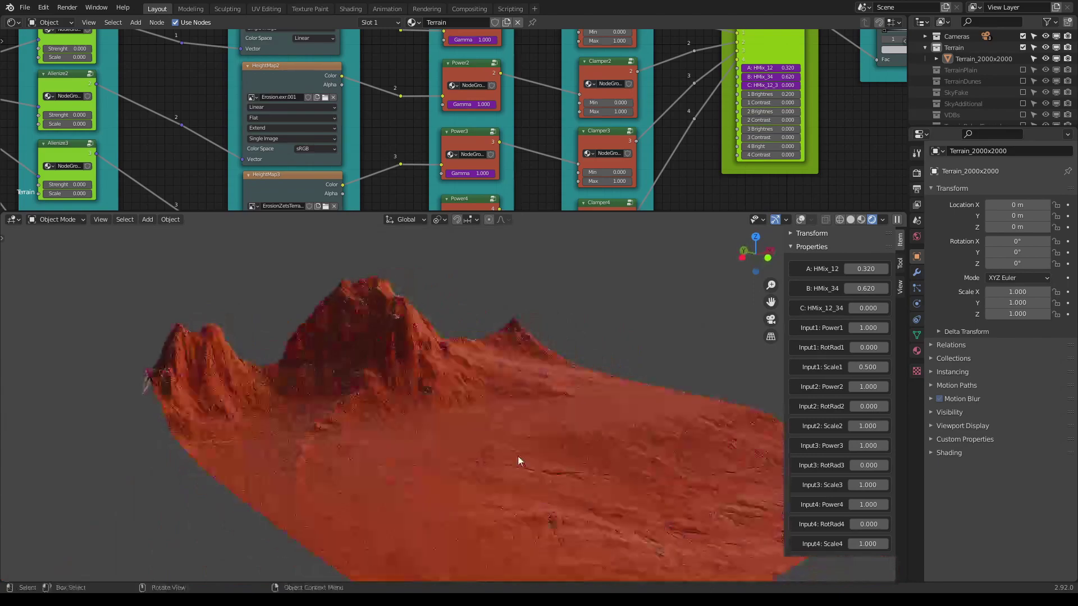
middle_drag(639, 457, 547, 431)
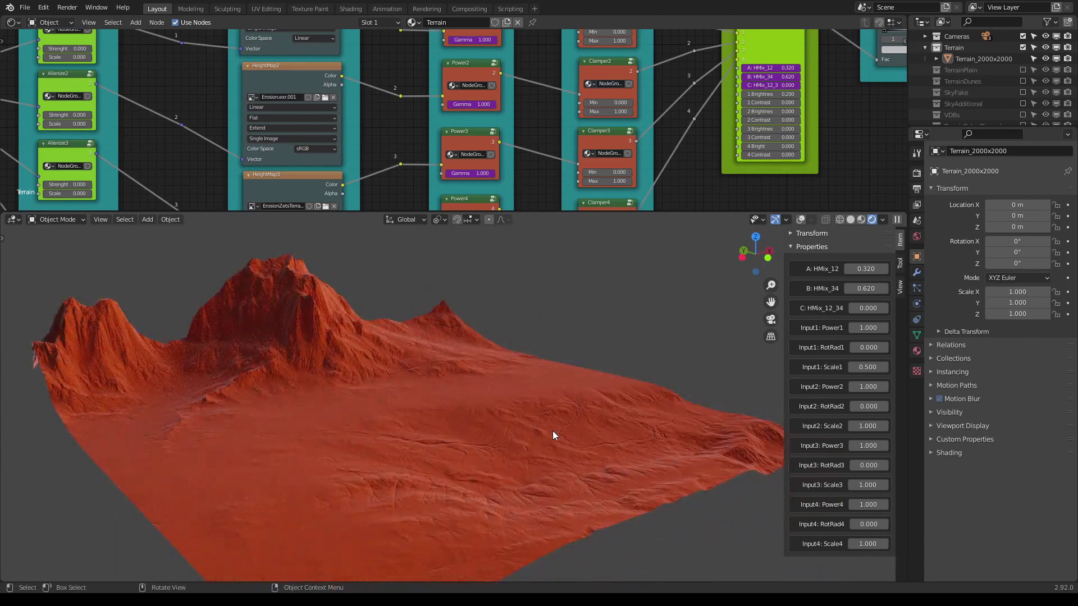